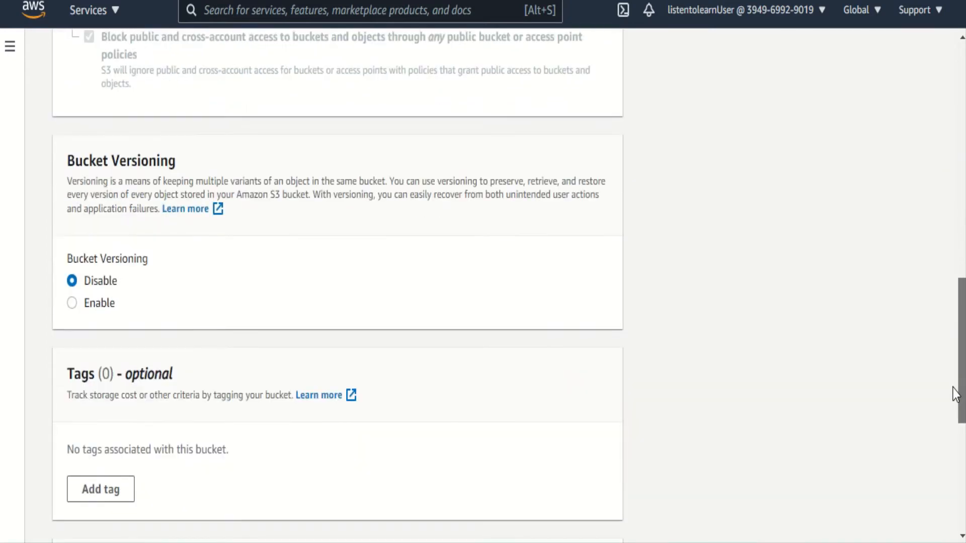
Enable Bucket Versioning, leave server-side encryption disabled, and create the bucket.
left_click(73, 135)
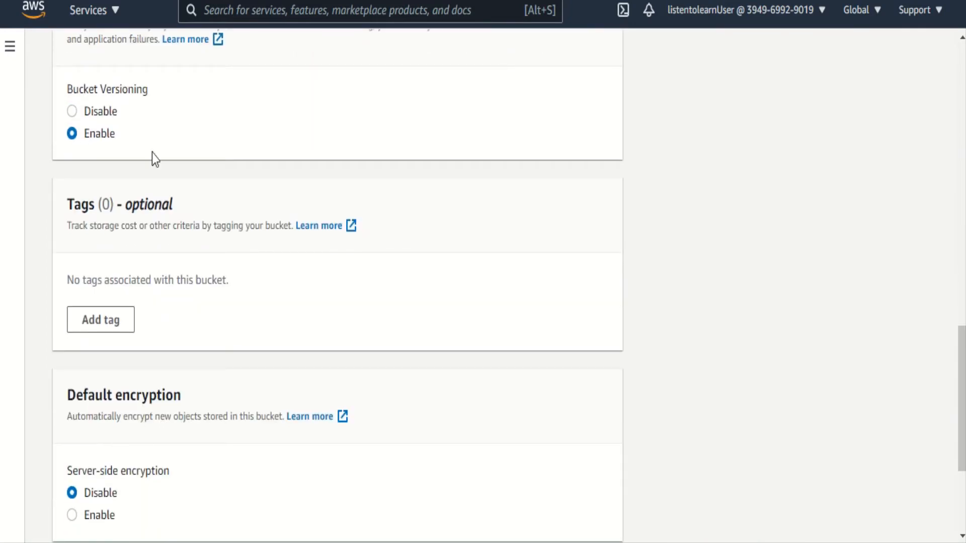
left_click_drag(962, 345, 962, 399)
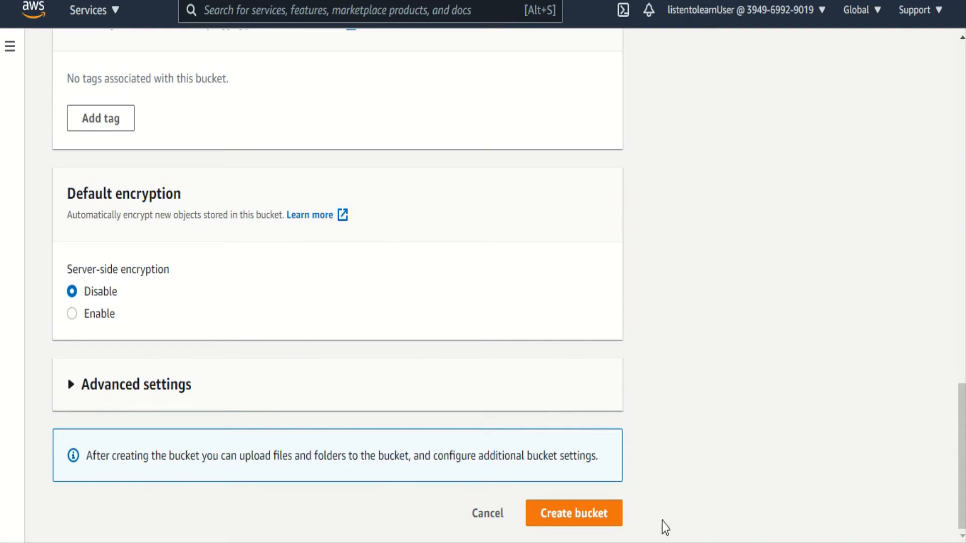
left_click(575, 515)
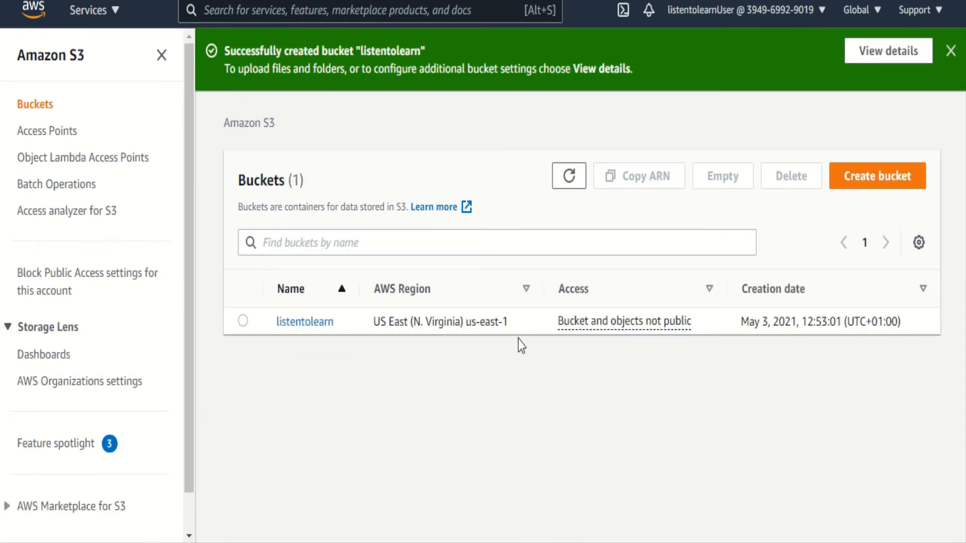
Upload error.html, index.html and second.html to the listentolearn bucket.
left_click(299, 322)
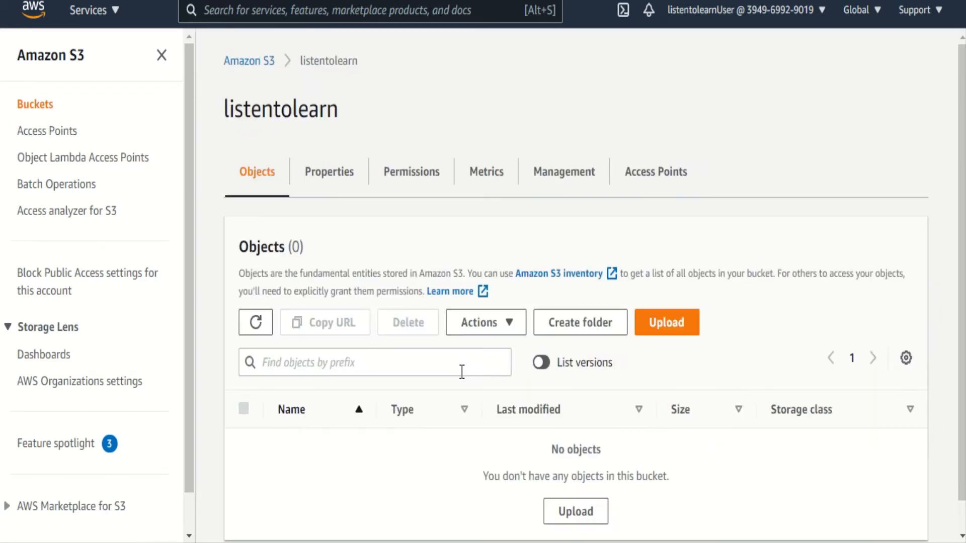
left_click(667, 325)
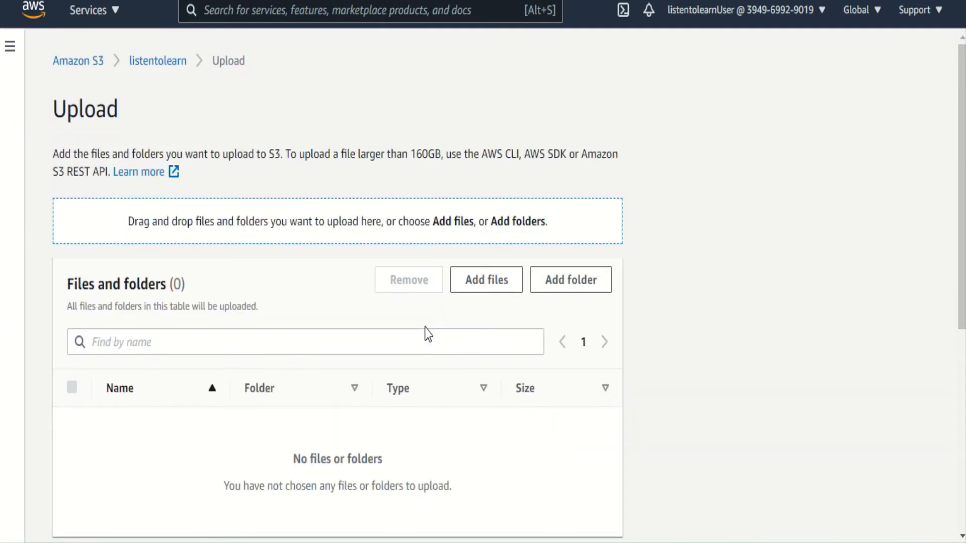
left_click(493, 283)
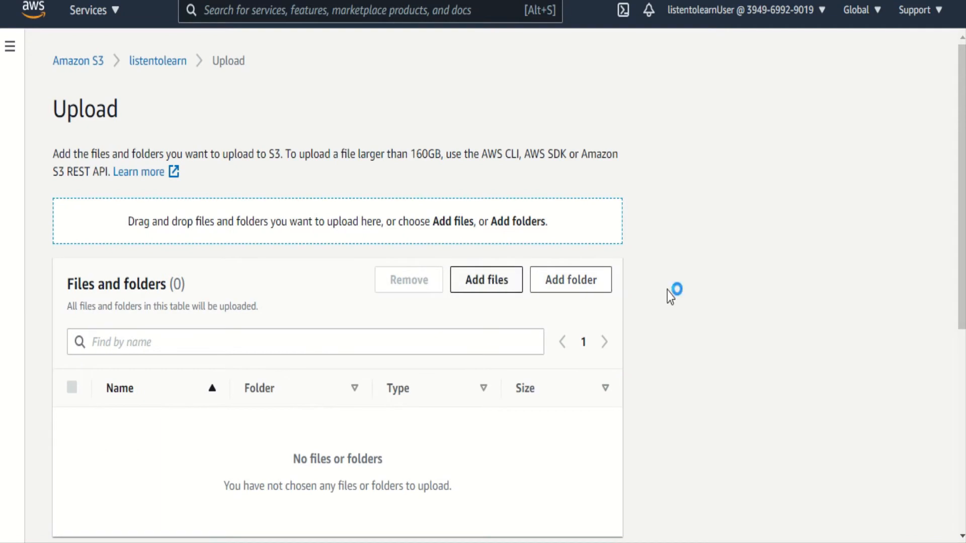
left_click_drag(171, 206, 171, 155)
left_click(426, 420)
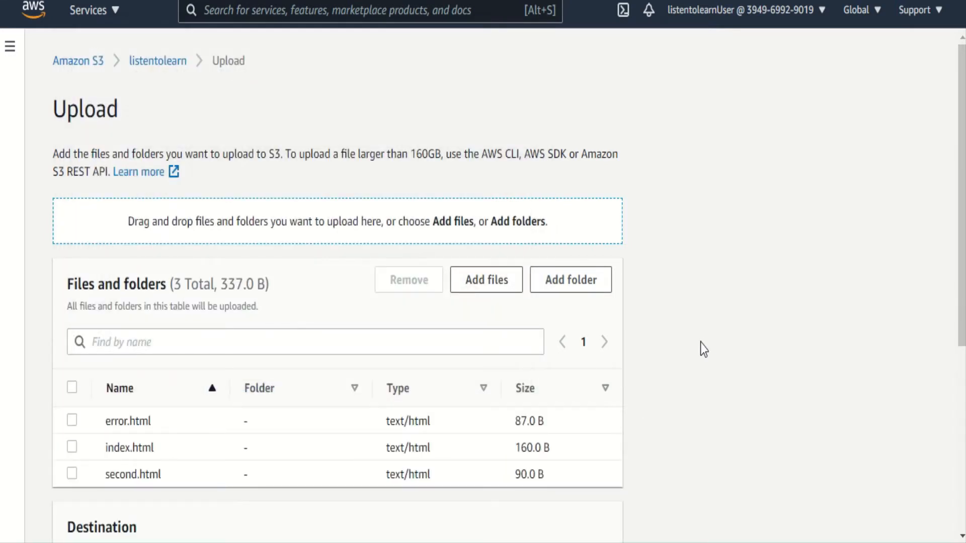
left_click_drag(958, 325, 956, 523)
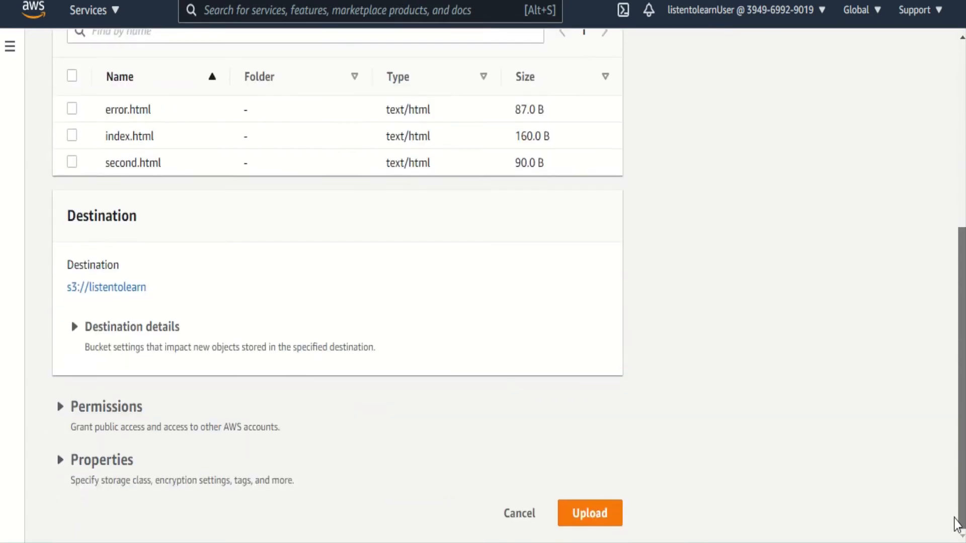
left_click(593, 512)
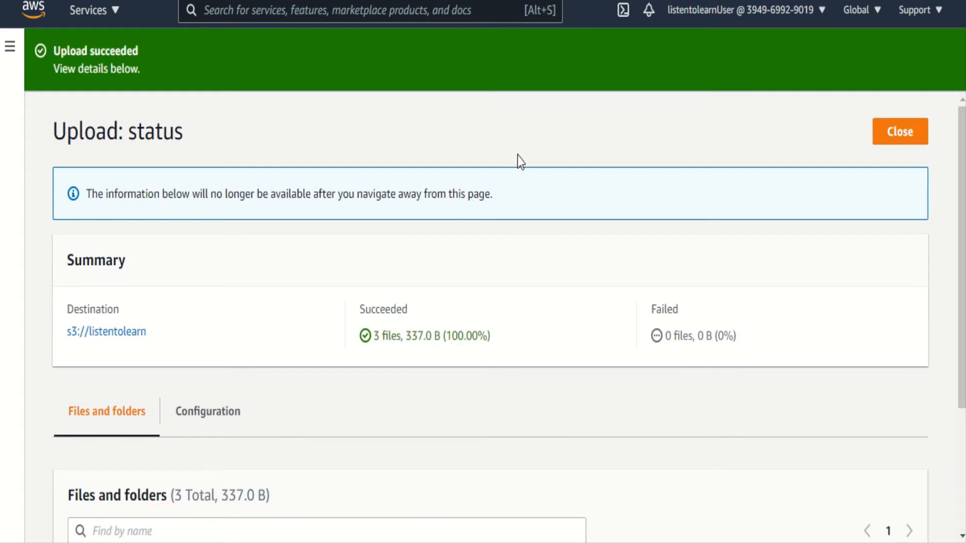
Open the uploaded index.html object's URL to check whether the file is publicly accessible.
left_click_drag(960, 280, 962, 453)
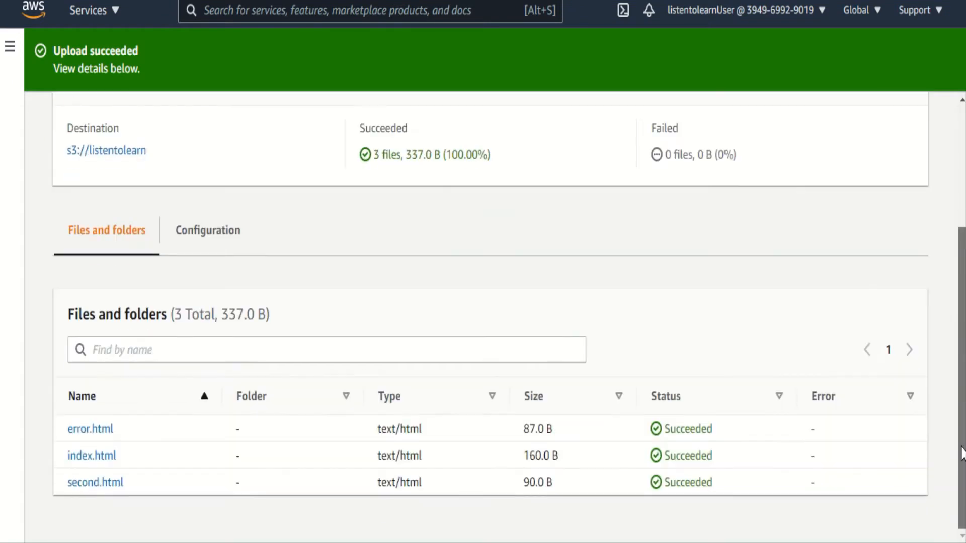
left_click(92, 457)
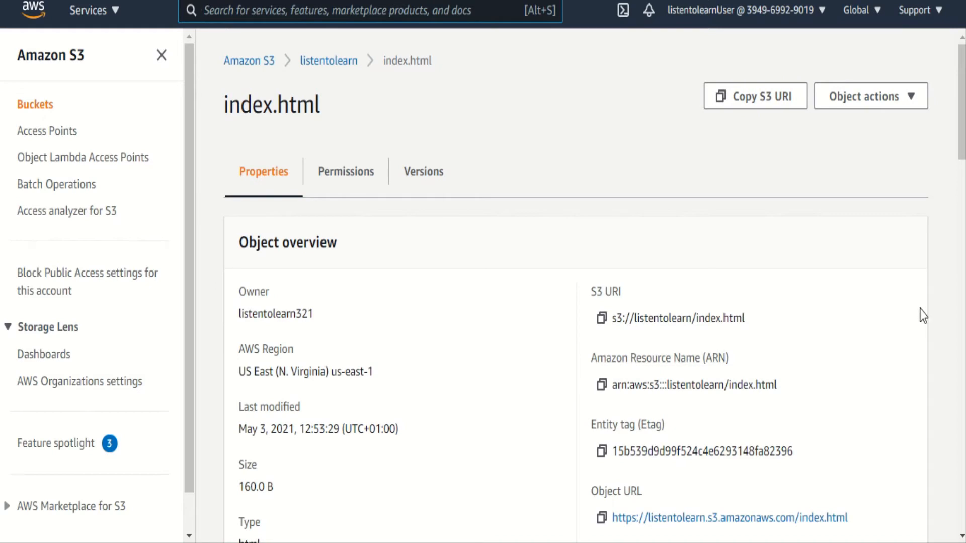
left_click(697, 518)
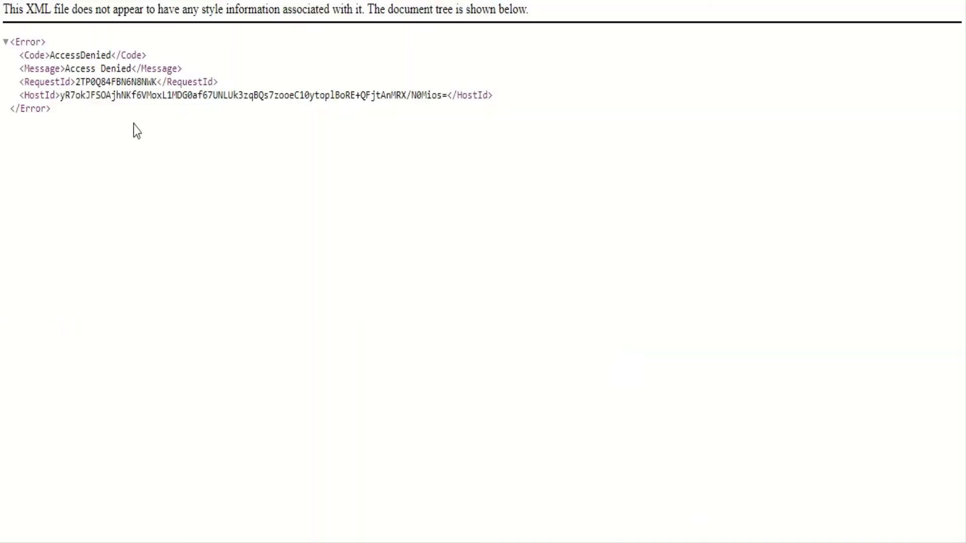
left_click_drag(58, 70, 157, 96)
left_click(300, 95)
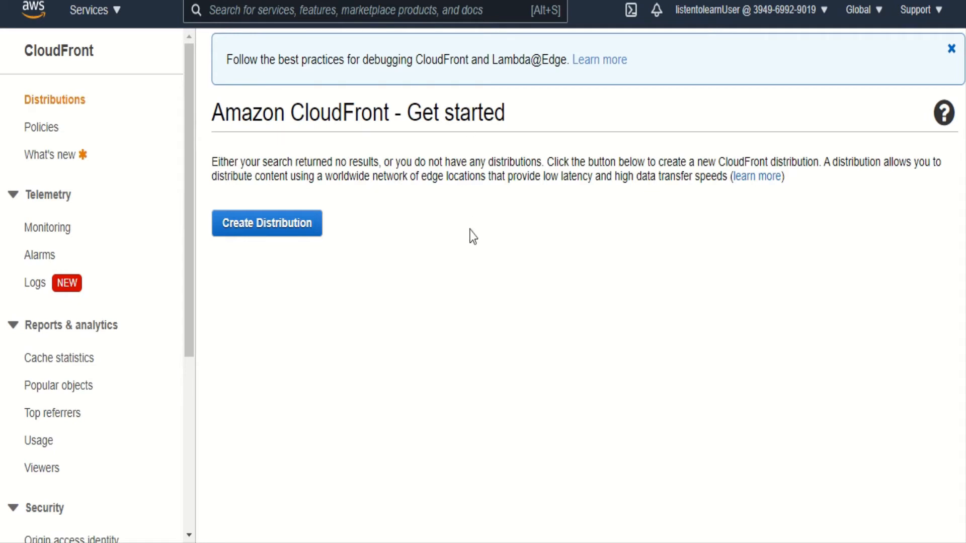
Start a new CloudFront web distribution with listentolearn.s3.amazonaws.com as the origin domain name.
left_click(252, 228)
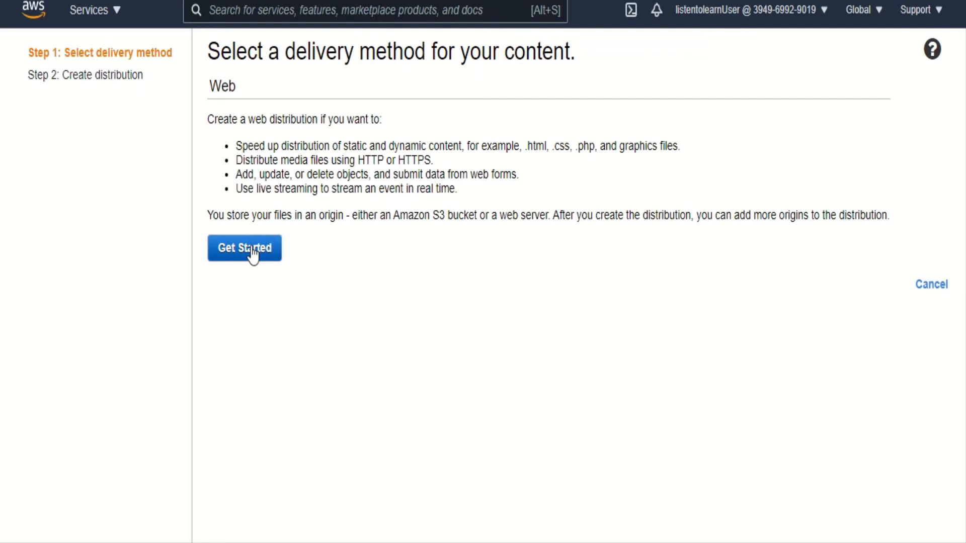
left_click(263, 260)
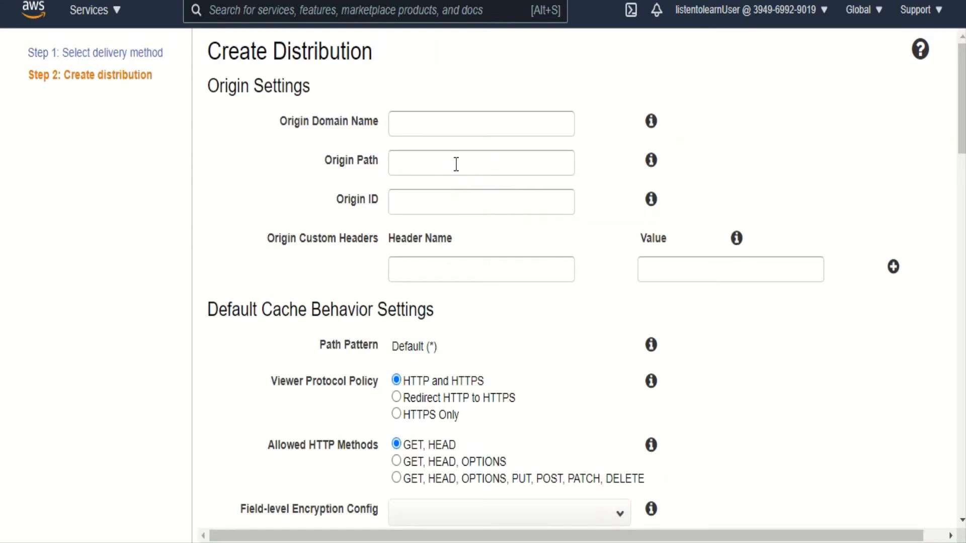
left_click(412, 128)
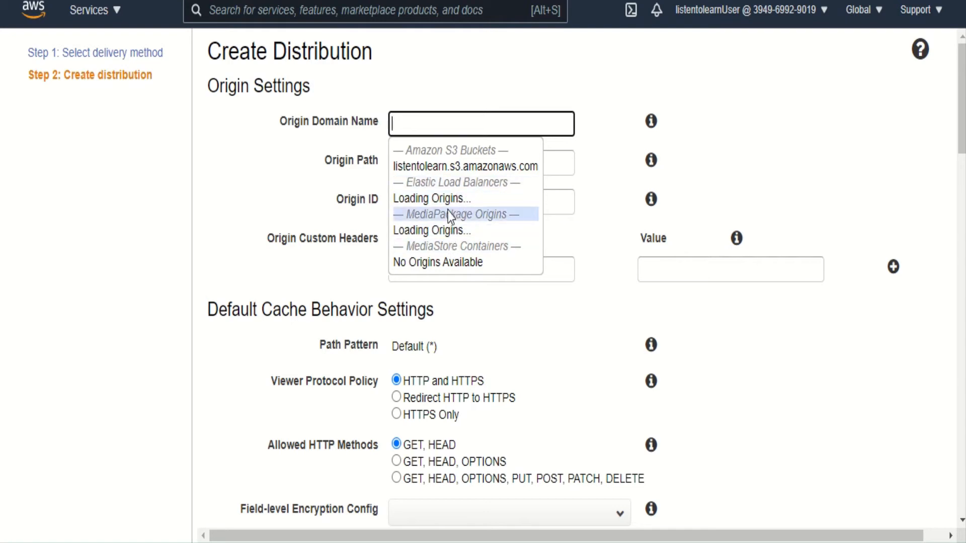
left_click(476, 167)
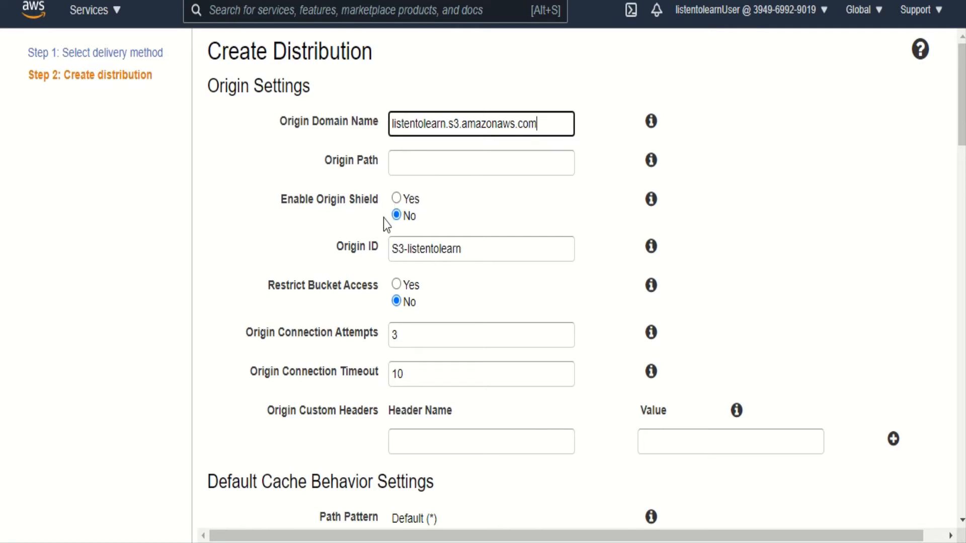
left_click(396, 198)
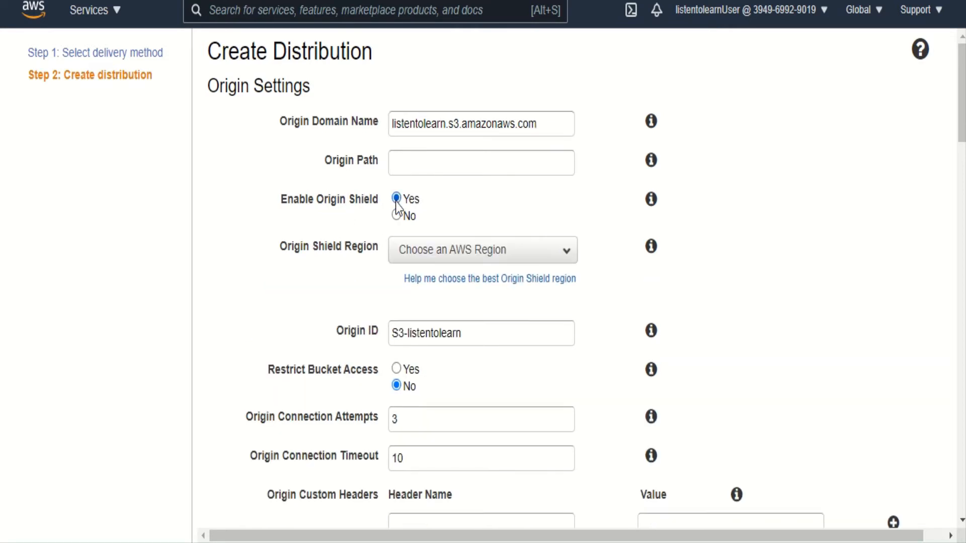
left_click(487, 261)
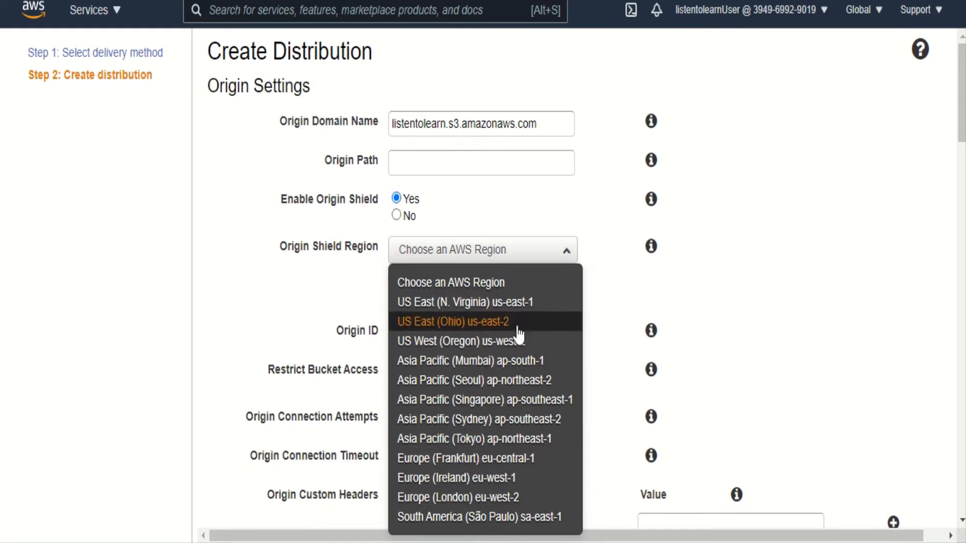
left_click(596, 229)
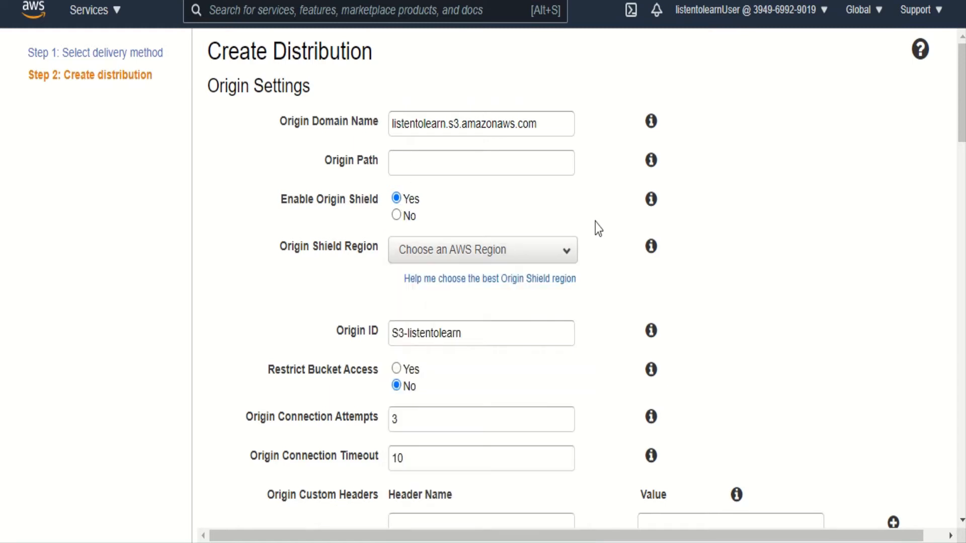
left_click(397, 216)
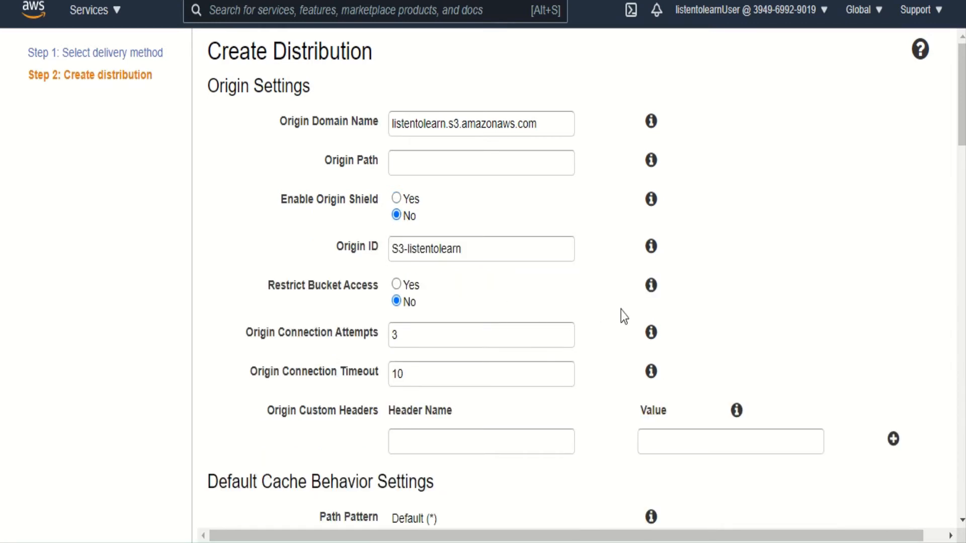
Restrict bucket access with a new origin access identity and grant it read permissions by updating the bucket policy.
left_click_drag(487, 257, 380, 261)
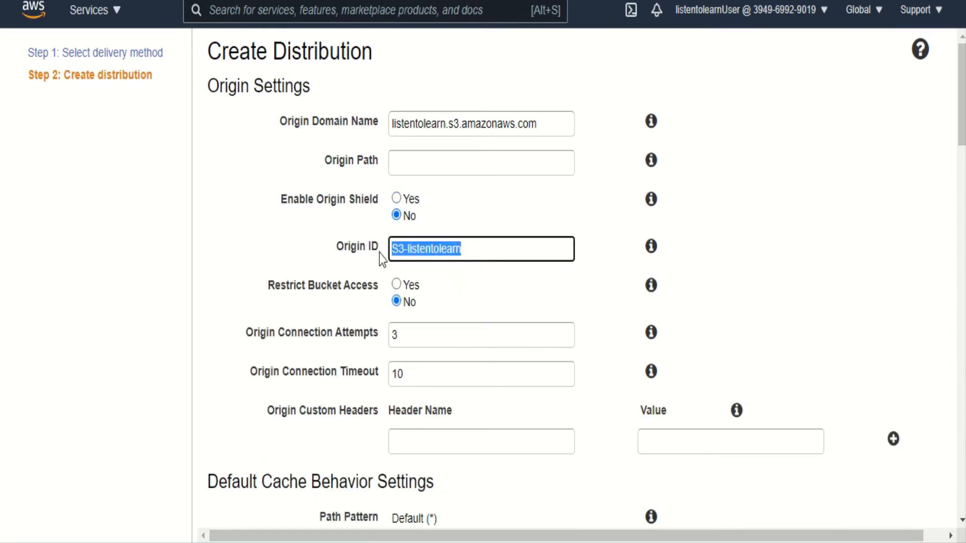
left_click(764, 276)
scroll(961, 101, "down", 3)
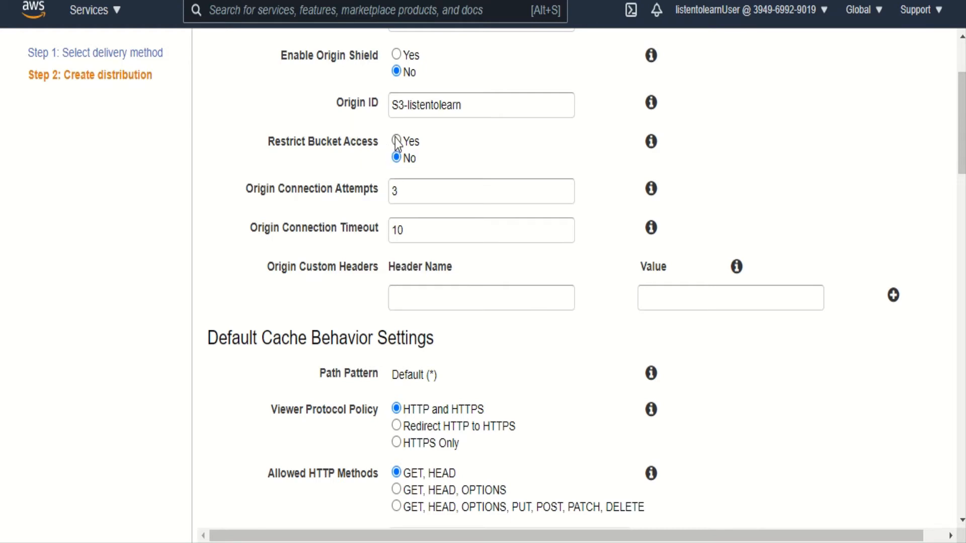
left_click(396, 141)
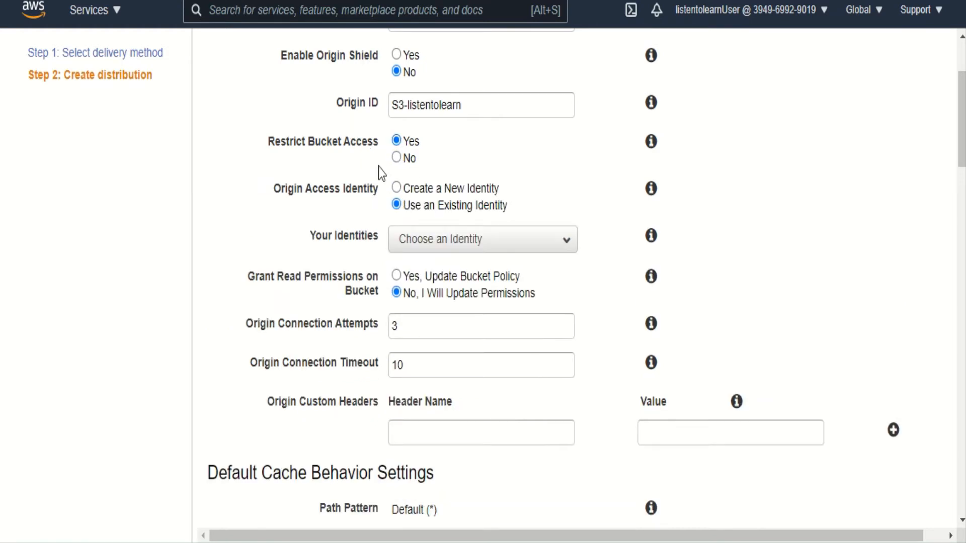
left_click(397, 189)
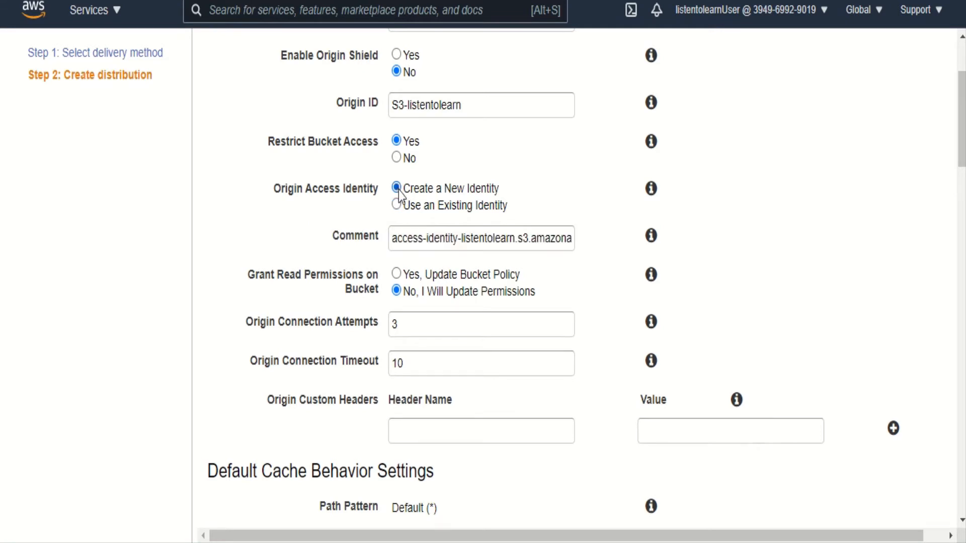
left_click(396, 278)
Set the default cache behavior's Viewer Protocol Policy to Redirect HTTP to HTTPS.
left_click_drag(962, 152, 961, 183)
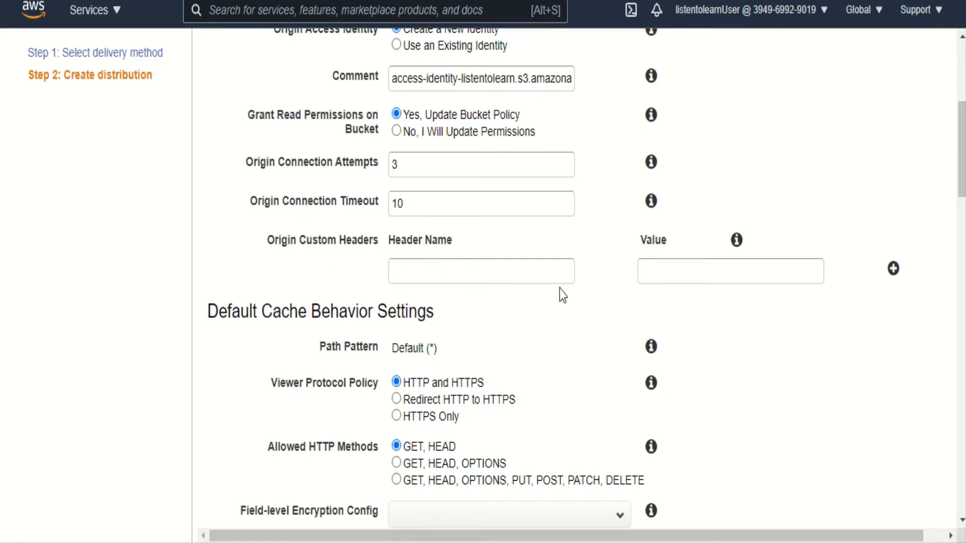
left_click_drag(961, 192, 962, 239)
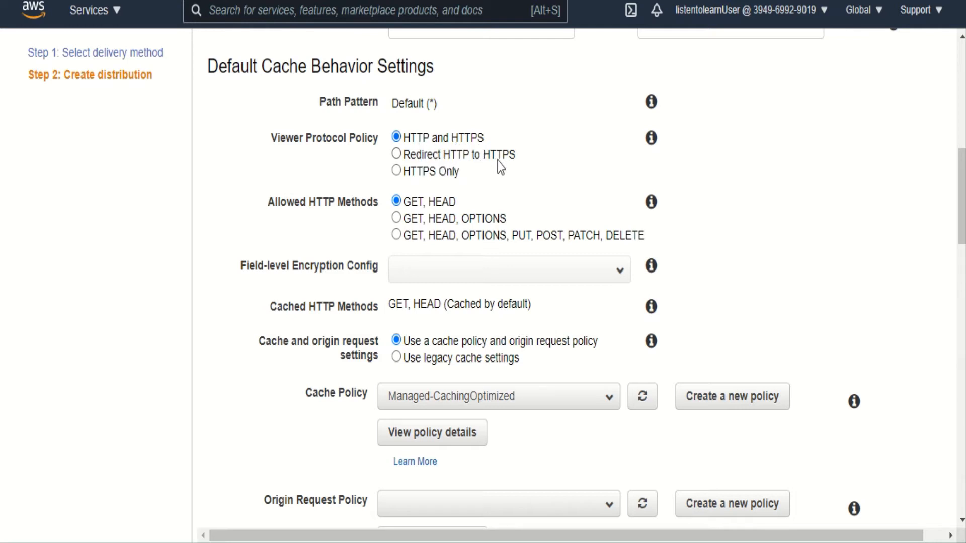
left_click(397, 154)
Review the managed cache policies available for the default cache behavior, keeping Managed-CachingOptimized.
scroll(963, 224, "down", 2)
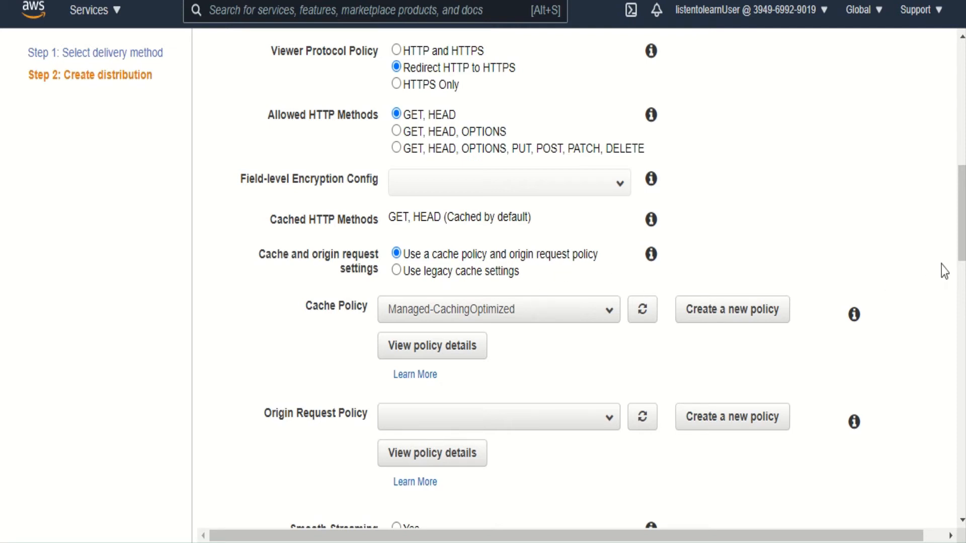
left_click_drag(961, 250, 961, 262)
left_click(518, 250)
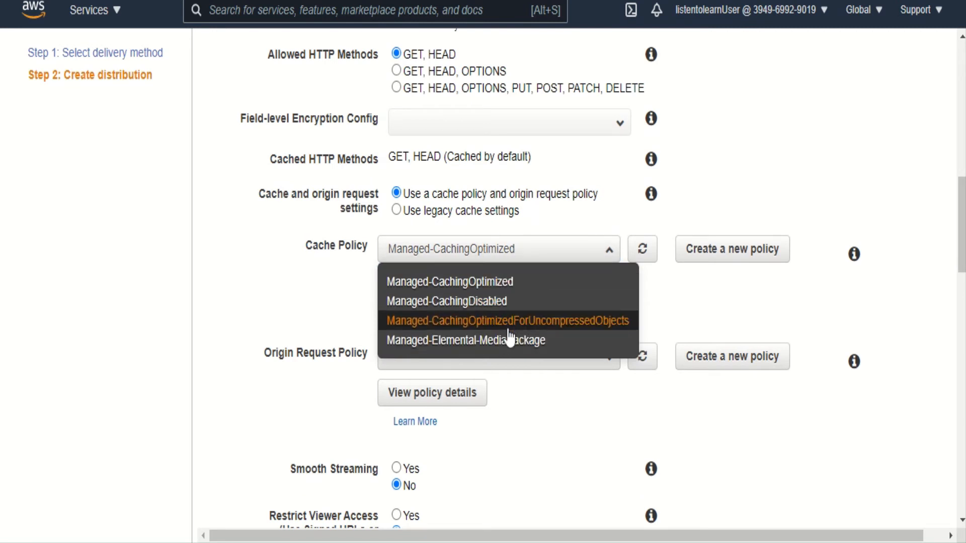
left_click(686, 310)
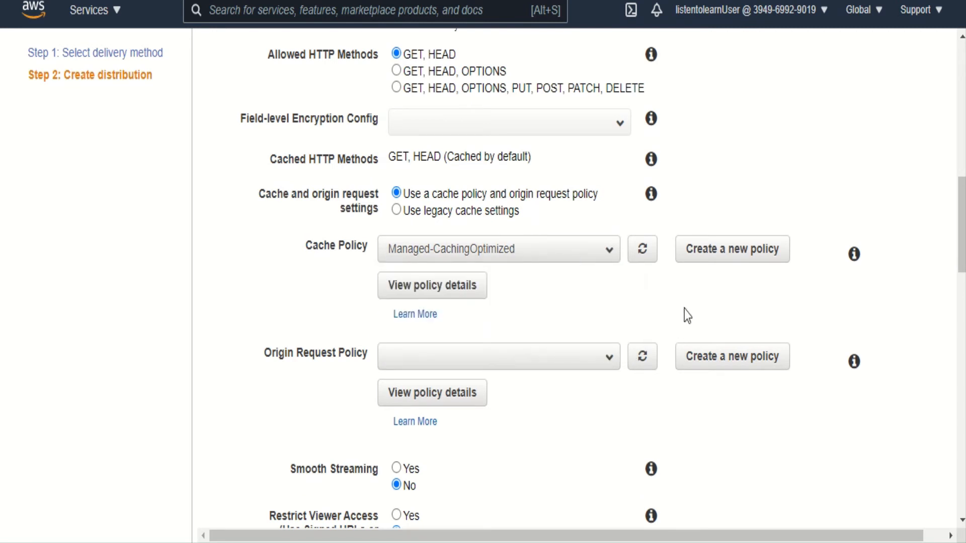
Open the details of the Managed-CachingOptimized policy and examine its minimum, maximum and default TTL settings.
left_click(417, 286)
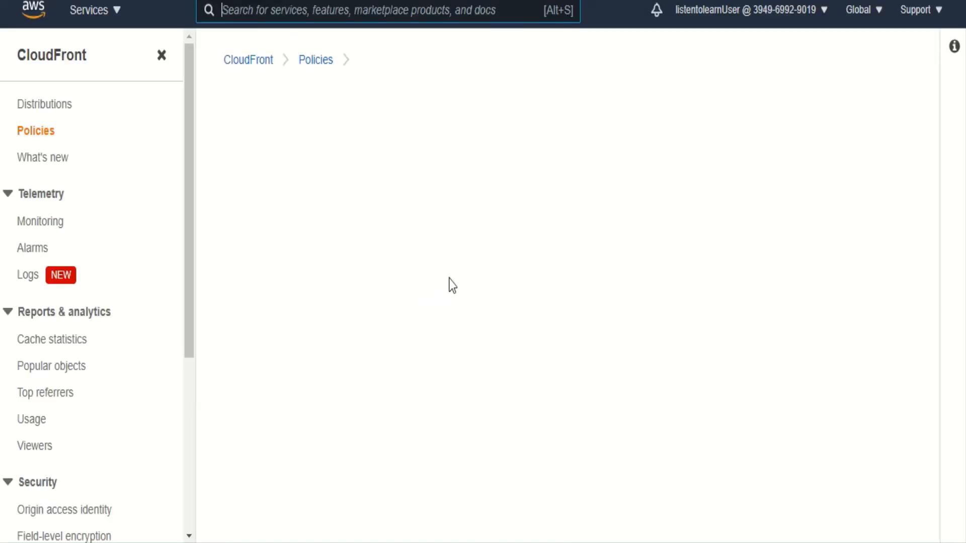
left_click_drag(929, 303, 934, 393)
left_click_drag(636, 261, 209, 215)
left_click(236, 172)
double_click(236, 172)
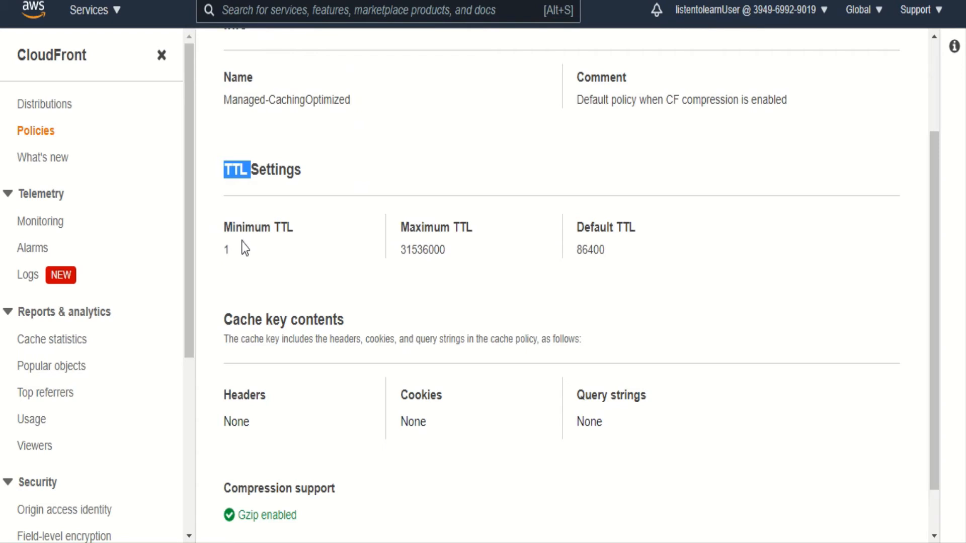
left_click(234, 255)
double_click(232, 252)
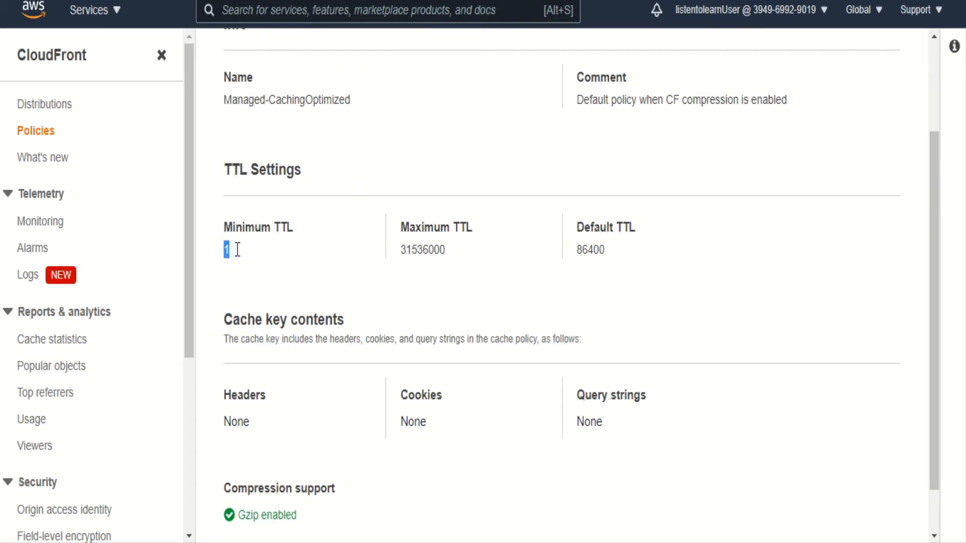
double_click(432, 250)
left_click(289, 244)
double_click(428, 251)
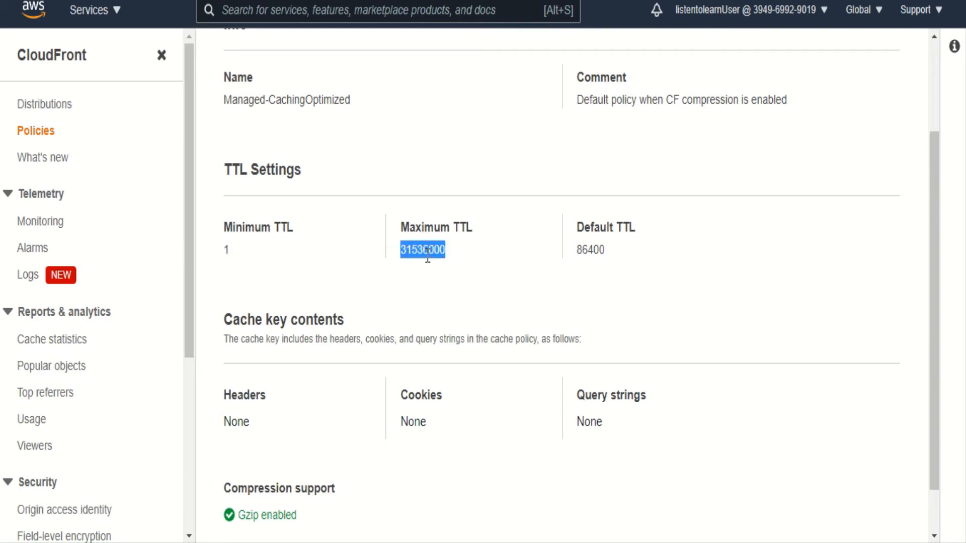
double_click(597, 250)
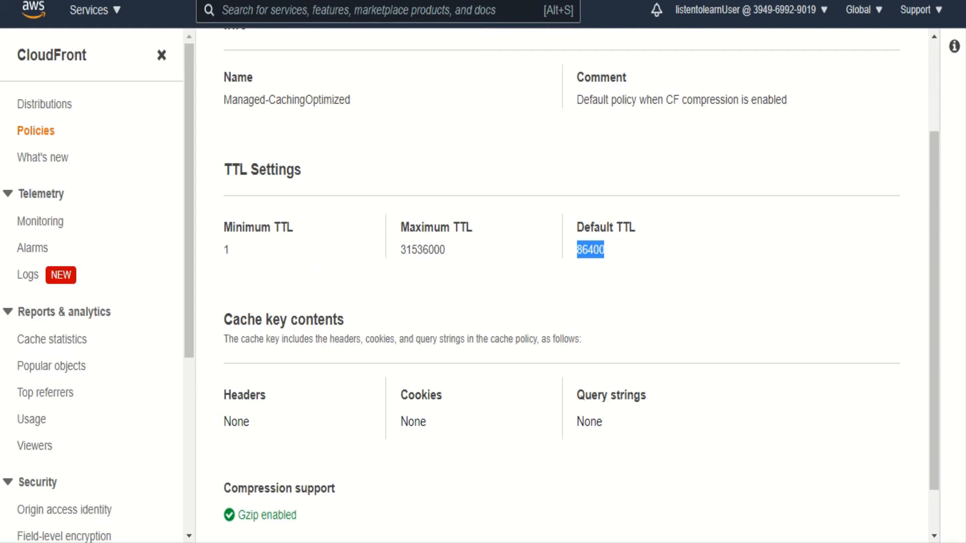
Return to the distribution form and review the remaining default cache behavior settings, from Origin Request Policy through Enable Real-time Logs.
left_click(119, 1)
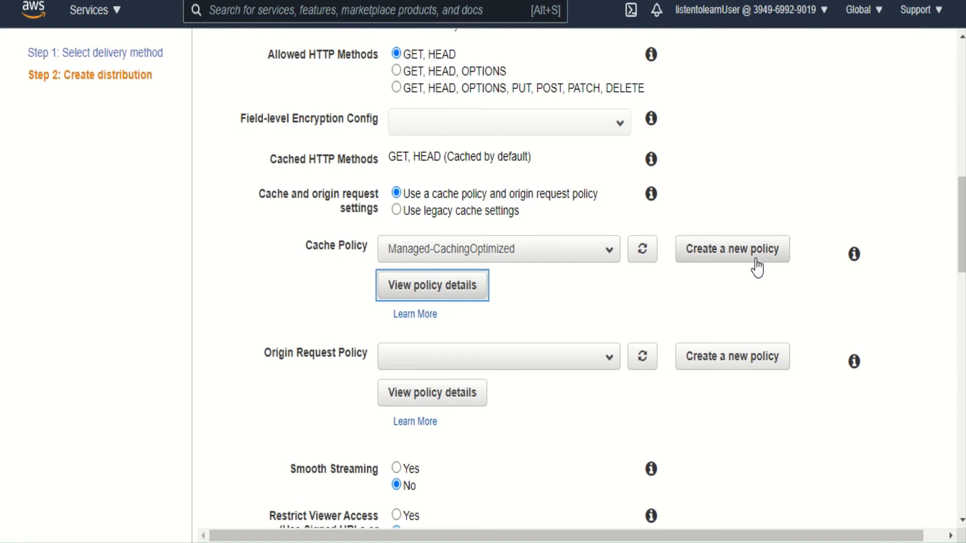
left_click(760, 315)
scroll(953, 297, "down", 3)
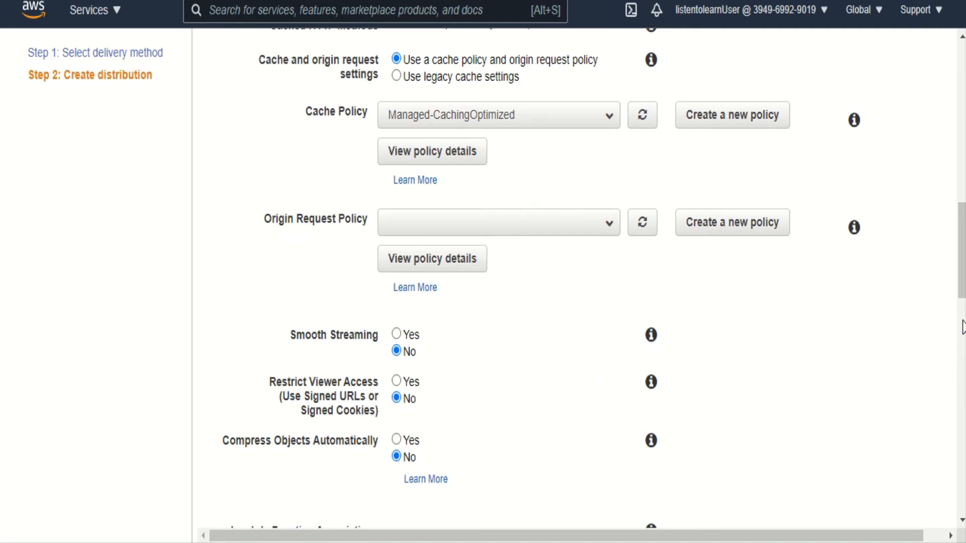
left_click_drag(962, 283, 963, 332)
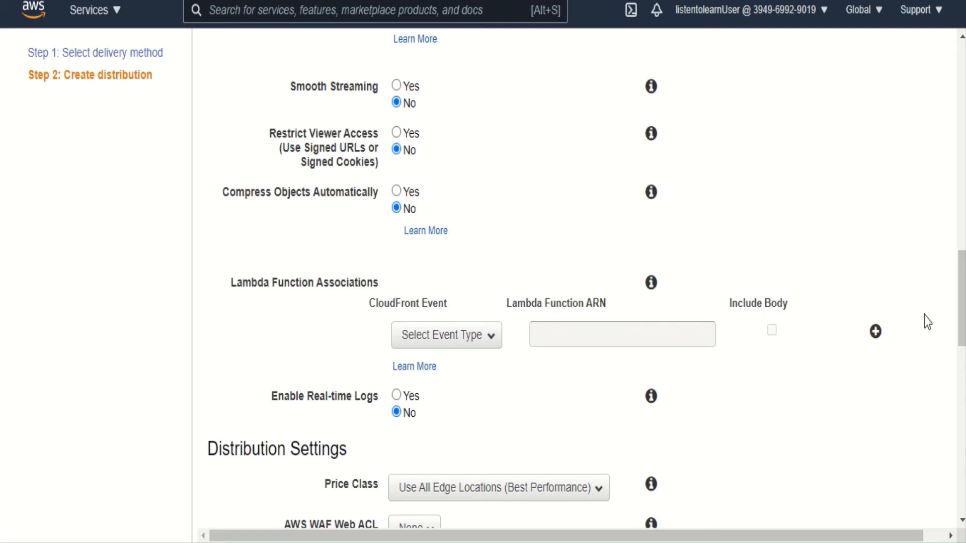
scroll(855, 312, "down", 3)
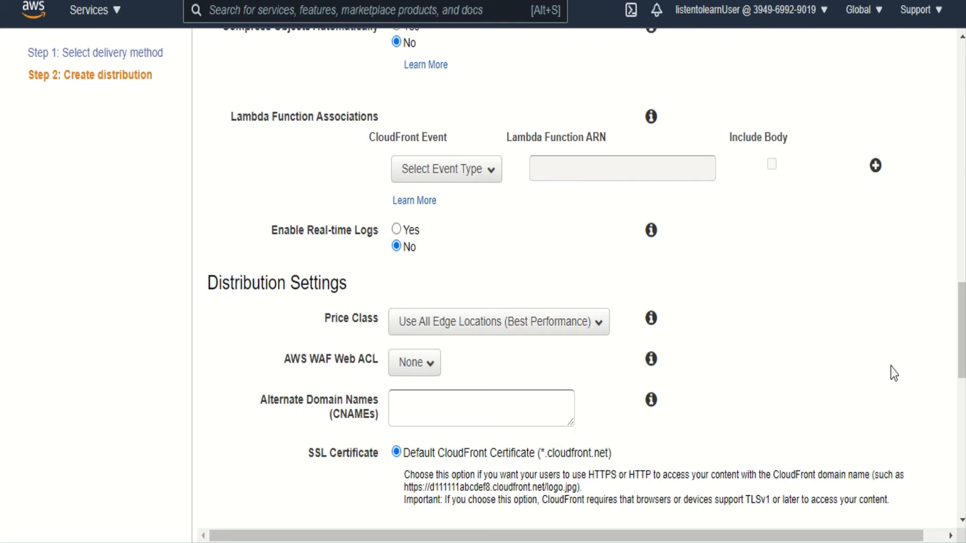
left_click_drag(959, 354, 962, 400)
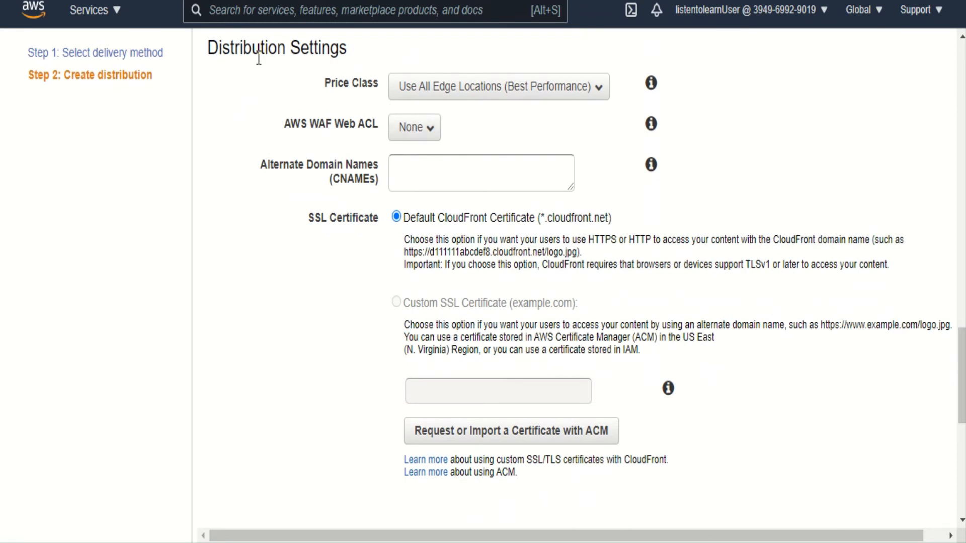
Review the Price Class options, keeping Use All Edge Locations (Best Performance), and examine the Default CloudFront Certificate option.
left_click(499, 103)
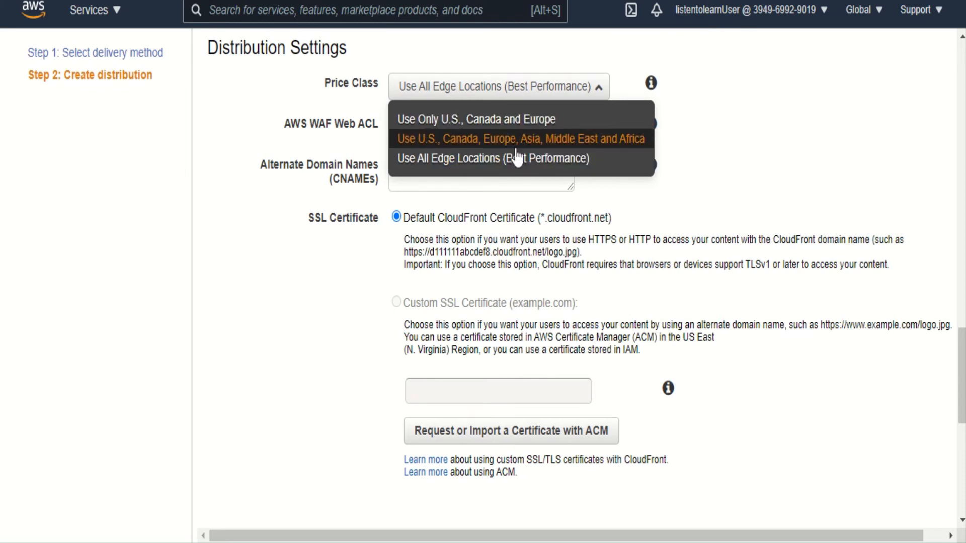
left_click(737, 187)
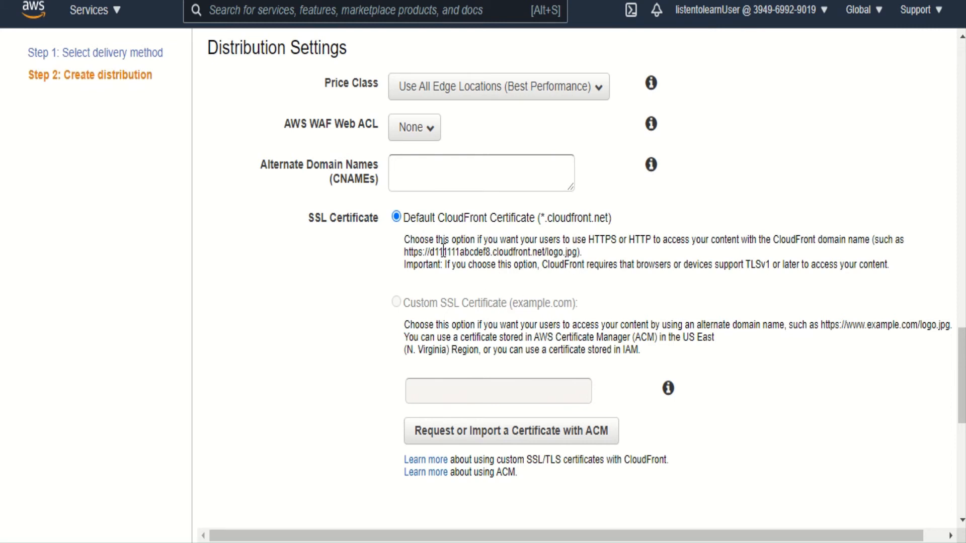
left_click_drag(479, 218, 652, 232)
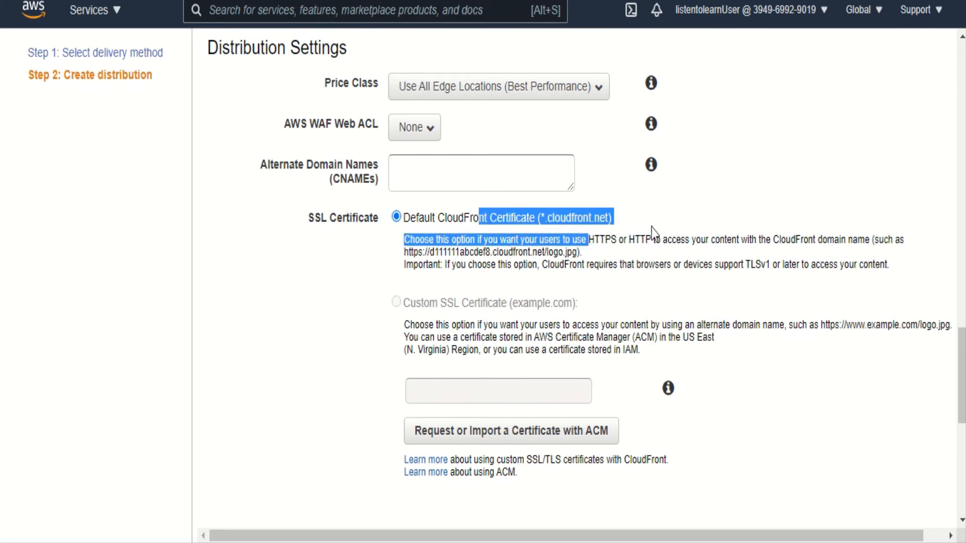
left_click(652, 232)
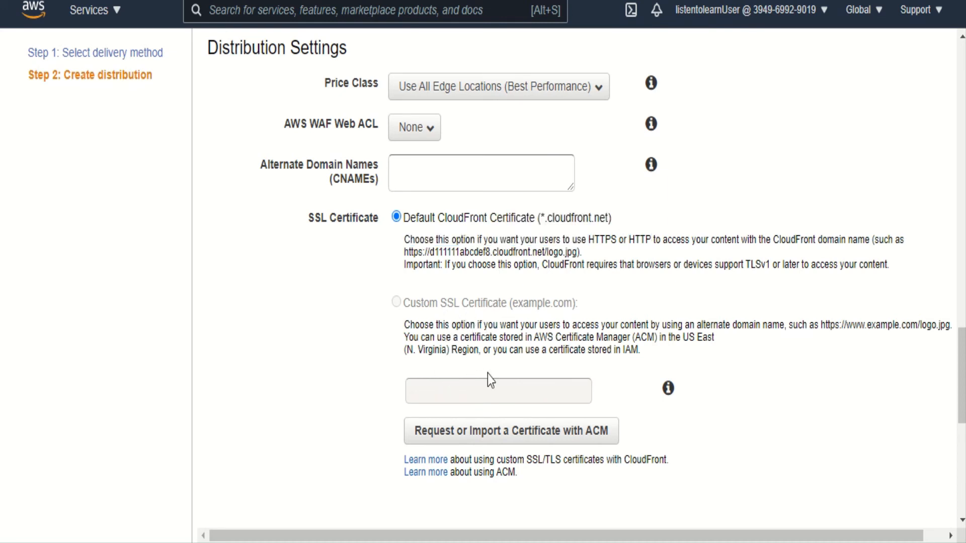
Create the distribution with the remaining distribution settings left at their defaults and open the list of distributions.
scroll(960, 430, "down", 3)
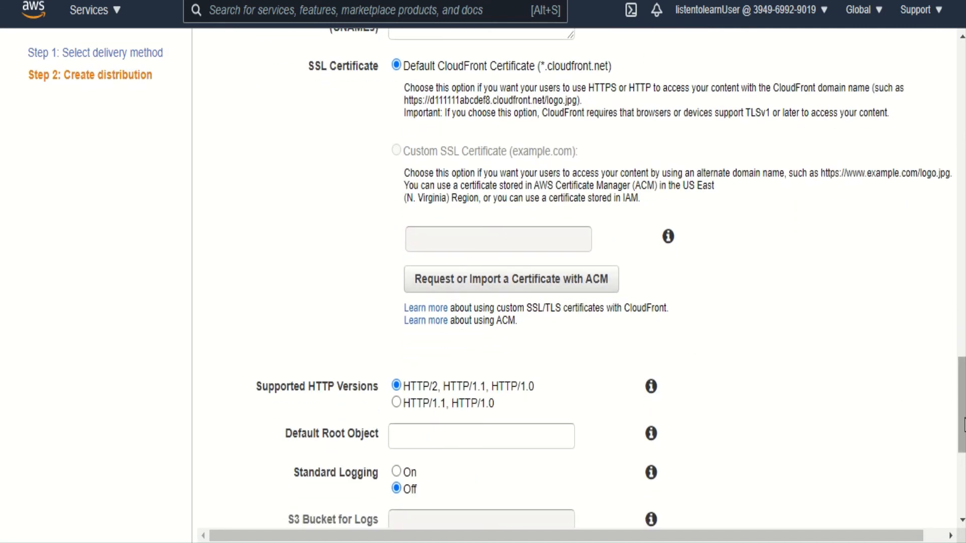
scroll(963, 425, "down", 5)
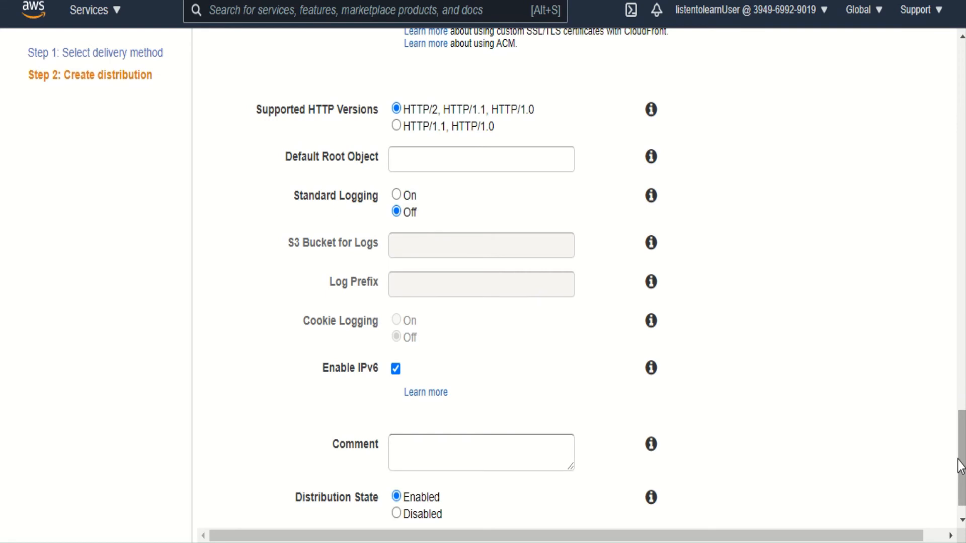
scroll(621, 415, "down", 1)
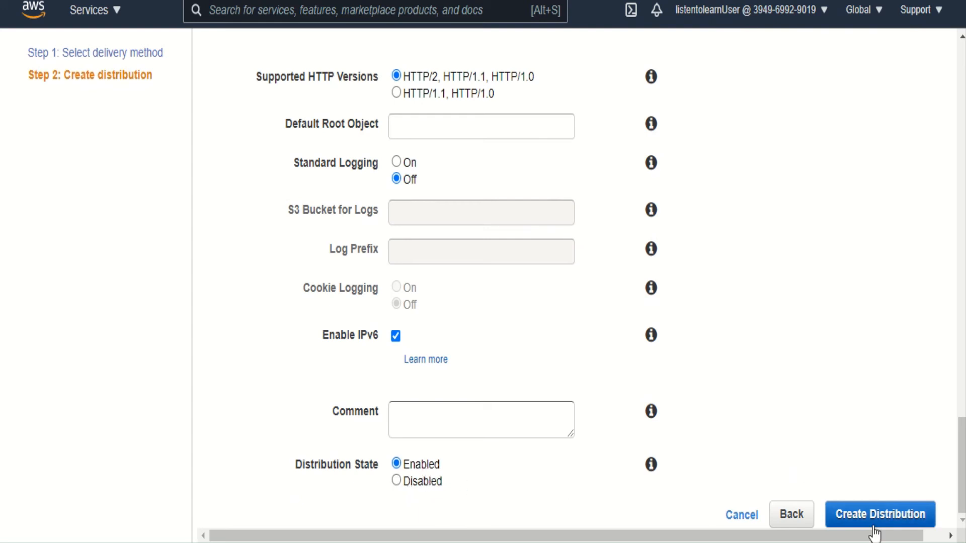
left_click(908, 514)
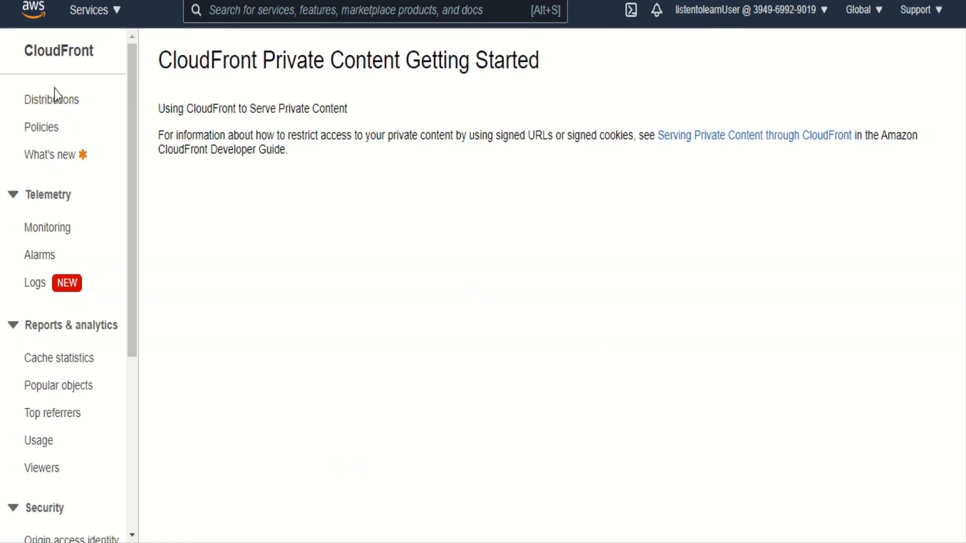
left_click(54, 103)
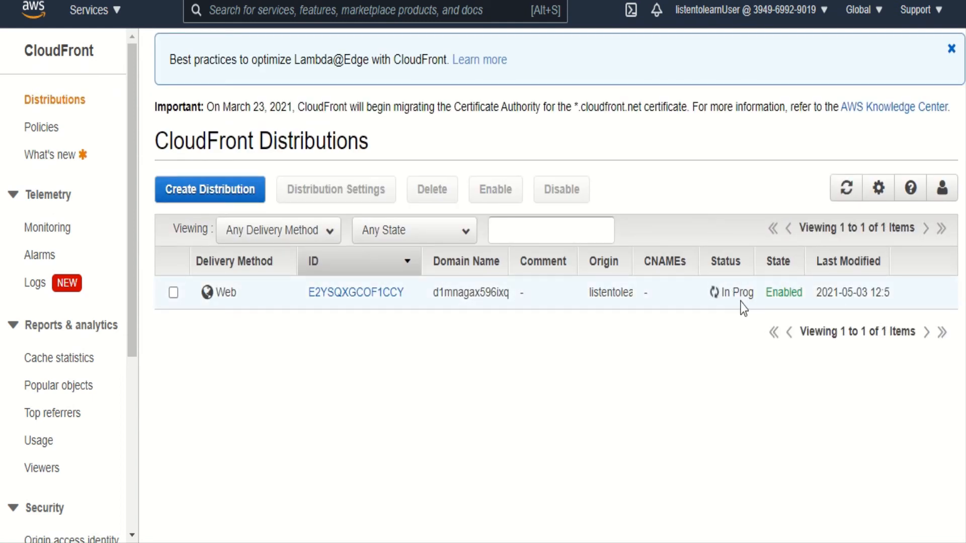
Check the origin access identity for the listentolearn bucket, and return to the distributions list to refresh its status.
left_click_drag(134, 319, 136, 400)
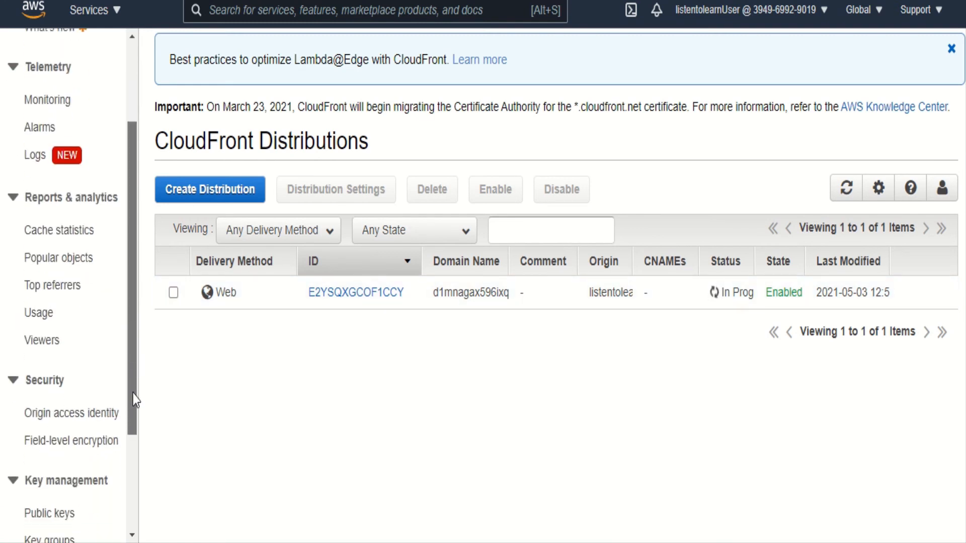
left_click(71, 415)
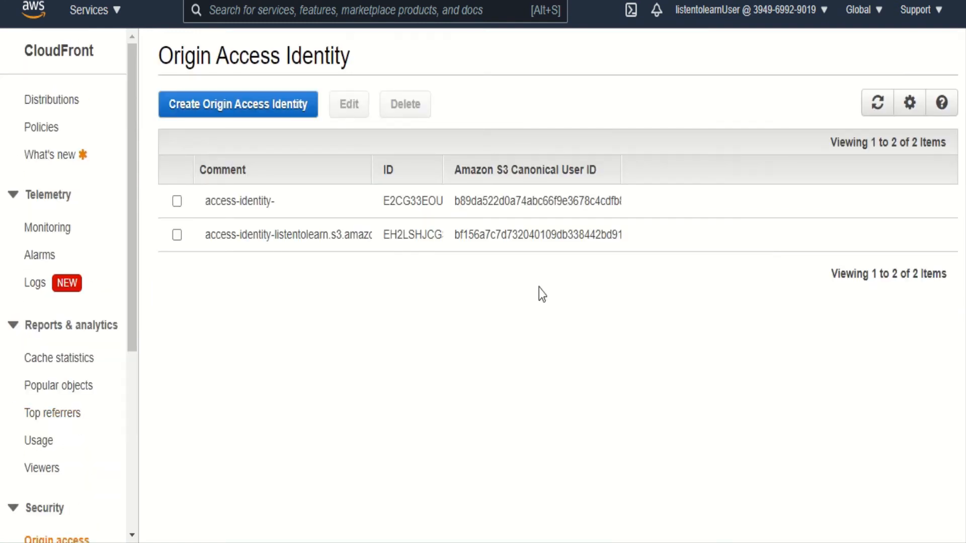
left_click(311, 238)
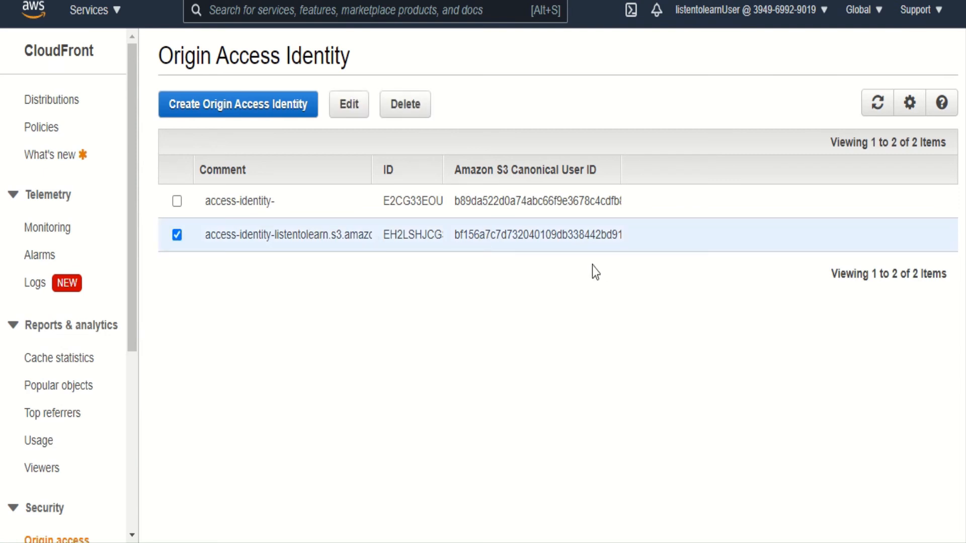
left_click(30, 101)
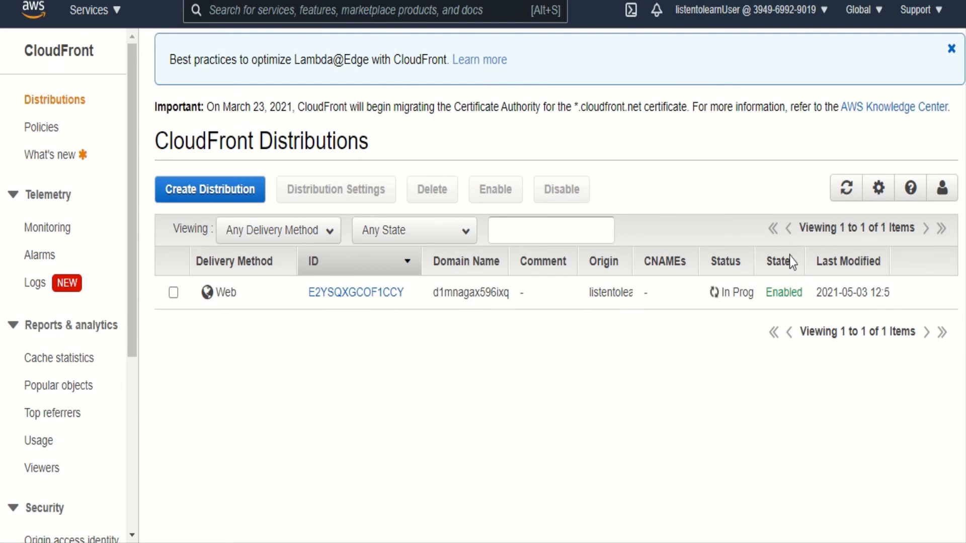
left_click(846, 190)
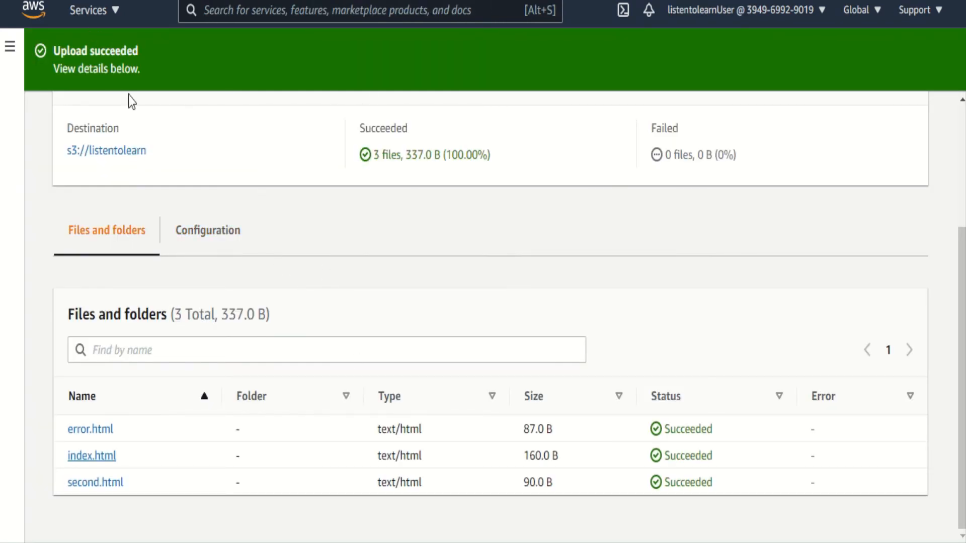
Switch to S3 and examine the listentolearn bucket policy, checking its allowed GetObject action and the origin access identity in its principal.
left_click(113, 19)
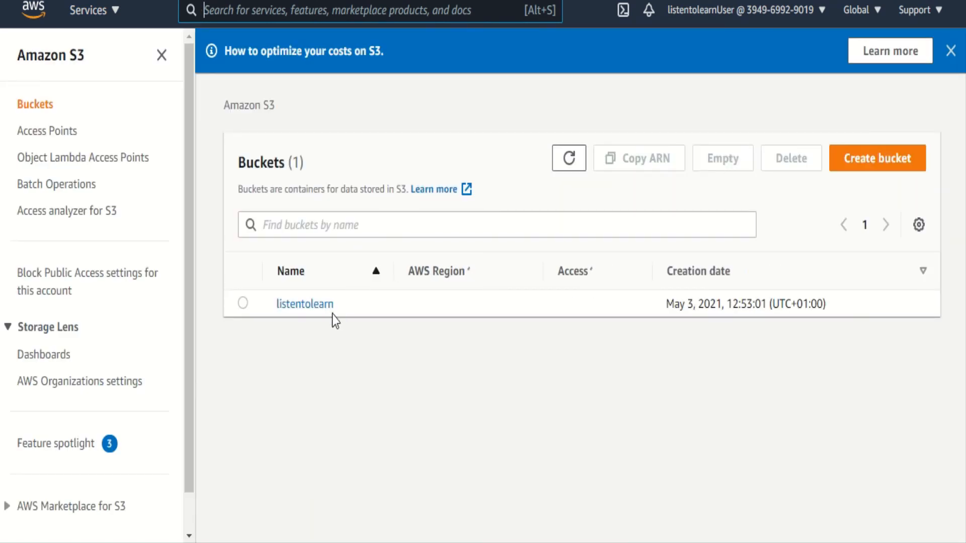
left_click(315, 307)
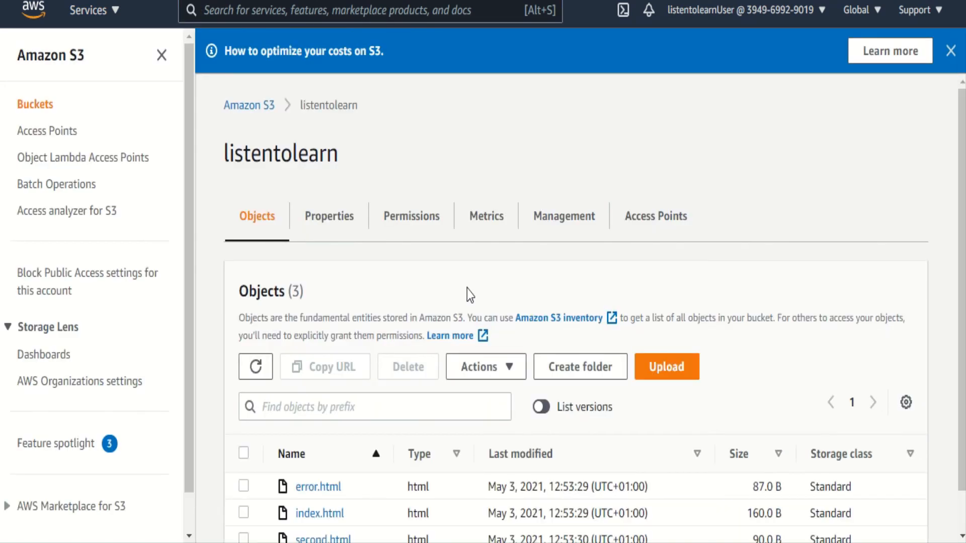
left_click(410, 232)
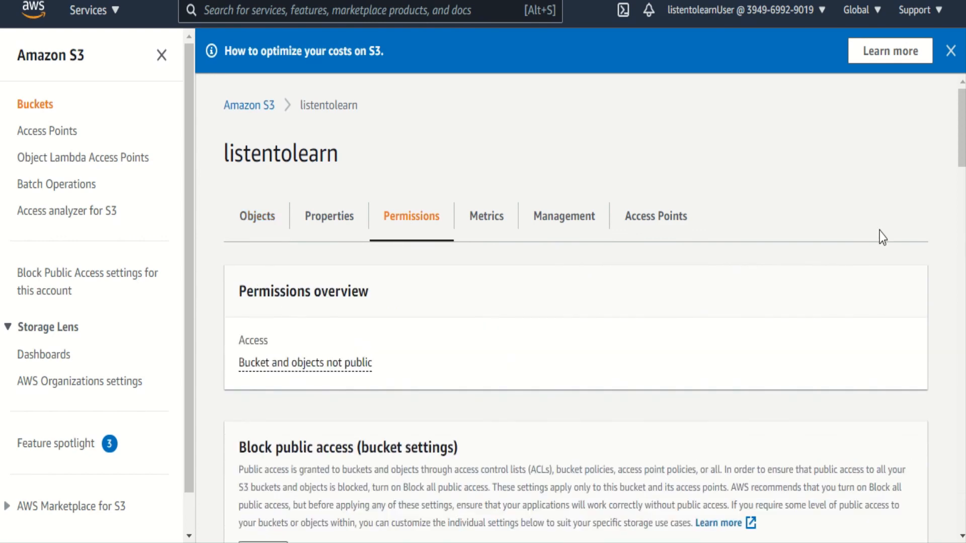
left_click_drag(961, 166, 962, 309)
left_click_drag(304, 410, 249, 153)
left_click(531, 301)
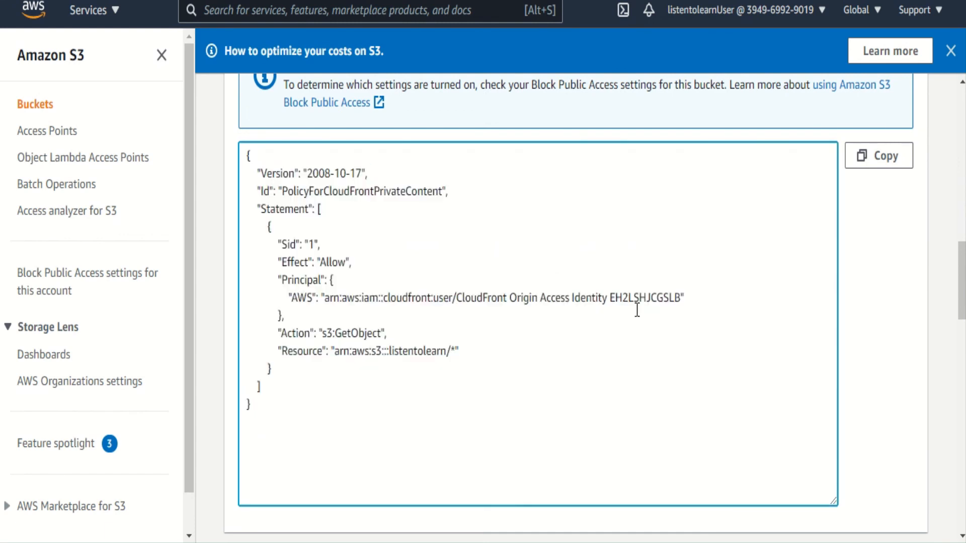
double_click(347, 333)
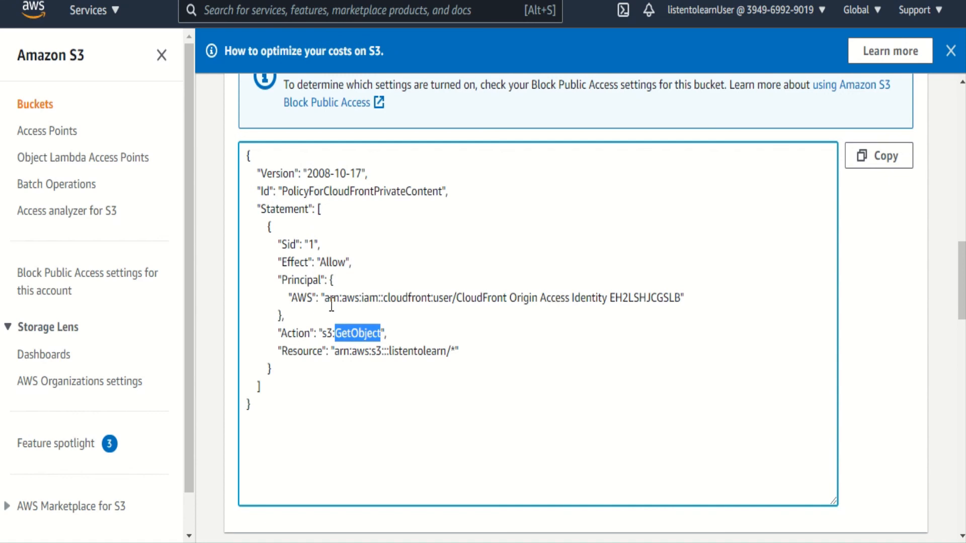
double_click(650, 301)
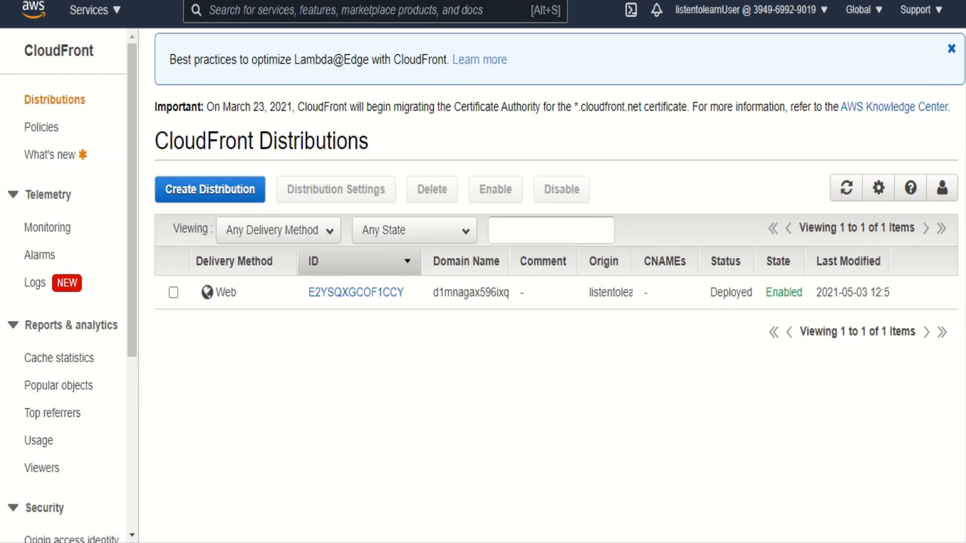
Return to CloudFront's origin access identities and widen the ID column to check the listentolearn identity's full ID.
left_click_drag(133, 334, 135, 391)
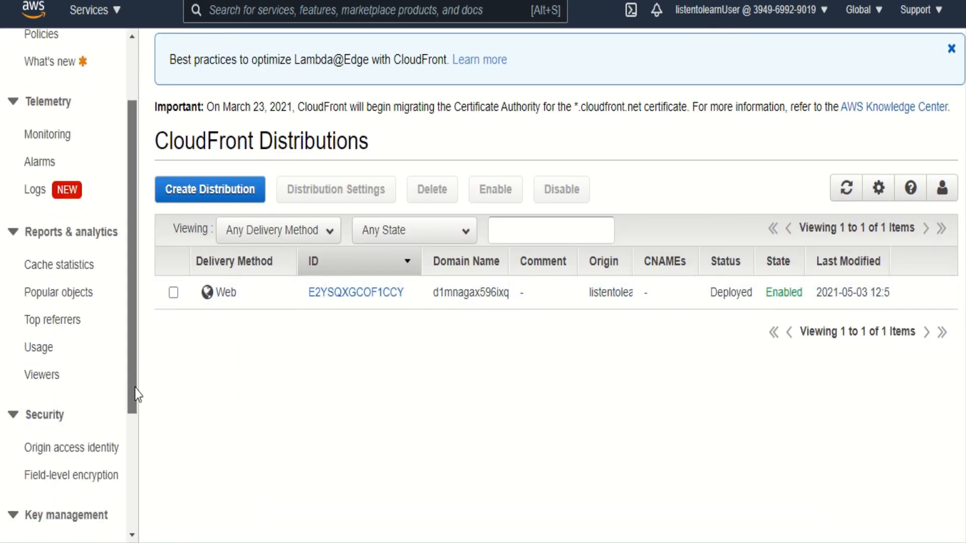
left_click(75, 447)
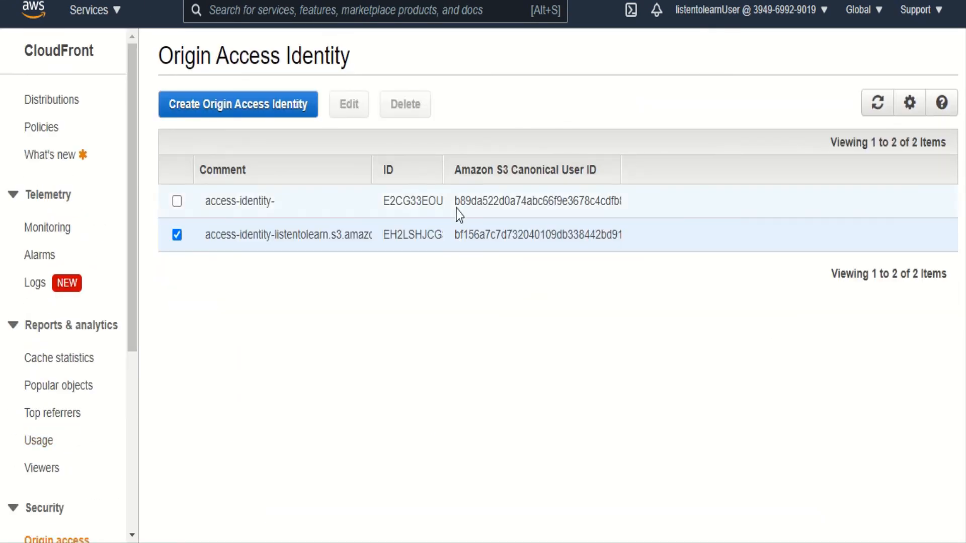
left_click_drag(444, 174, 538, 177)
double_click(415, 235)
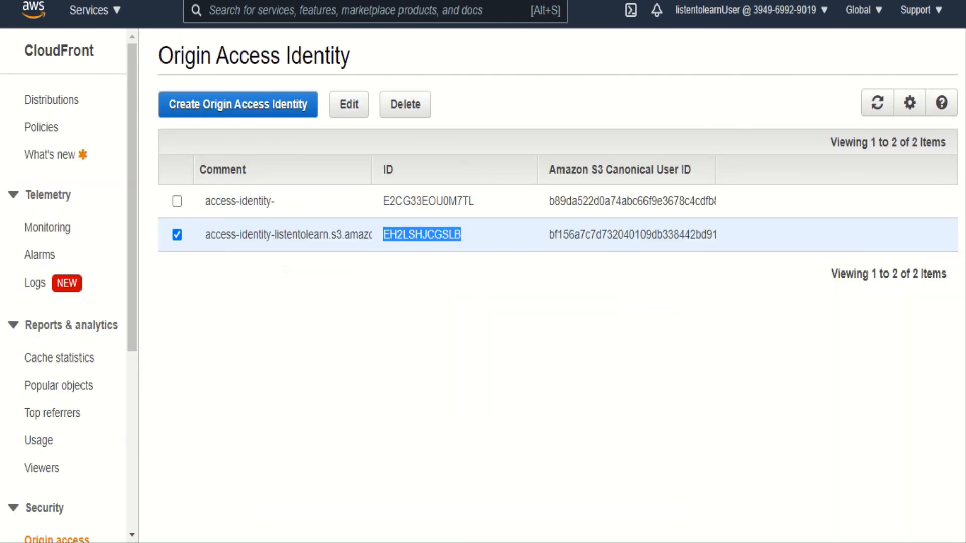
left_click(448, 340)
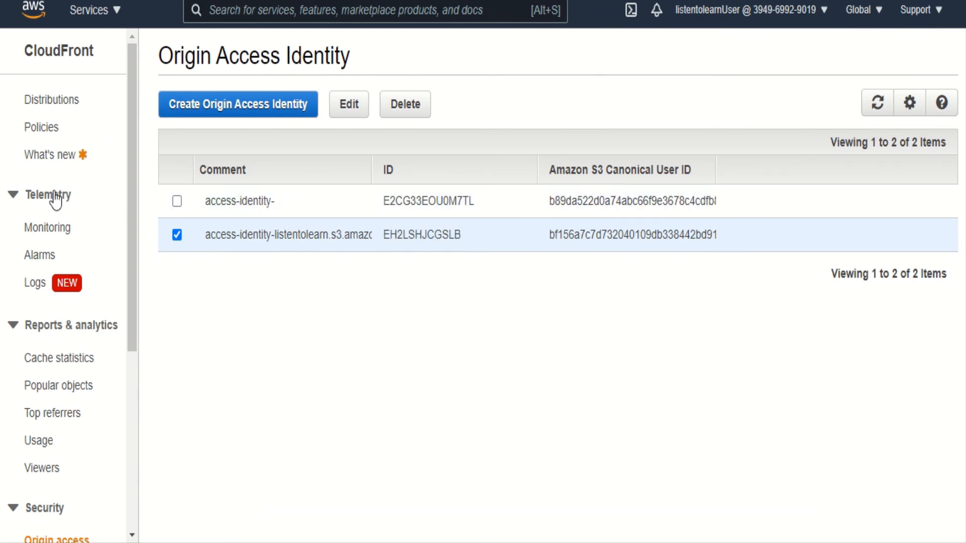
Widen the Domain Name column in the distributions list and copy the distribution's full domain name.
left_click(54, 101)
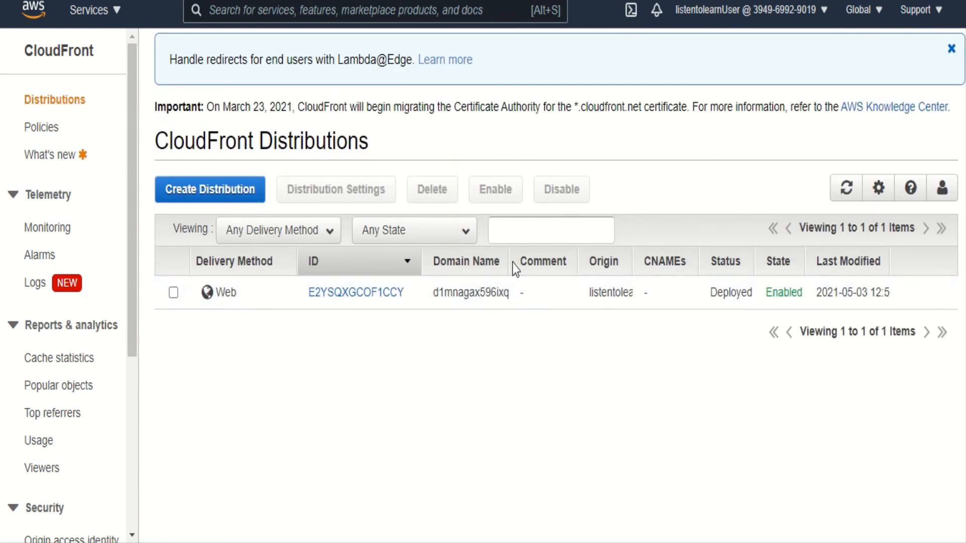
left_click_drag(509, 261, 653, 285)
left_click_drag(582, 302, 436, 295)
key("ctrl+c")
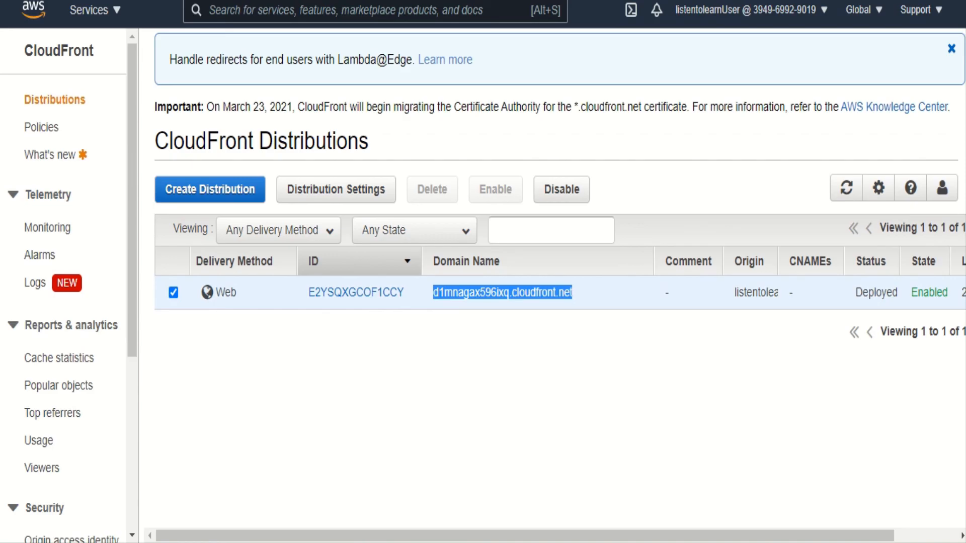
Open a new incognito window and load index.html from the copied domain, d1mnagax596ixq.cloudfront.net/index.html.
key("ctrl+shift+n")
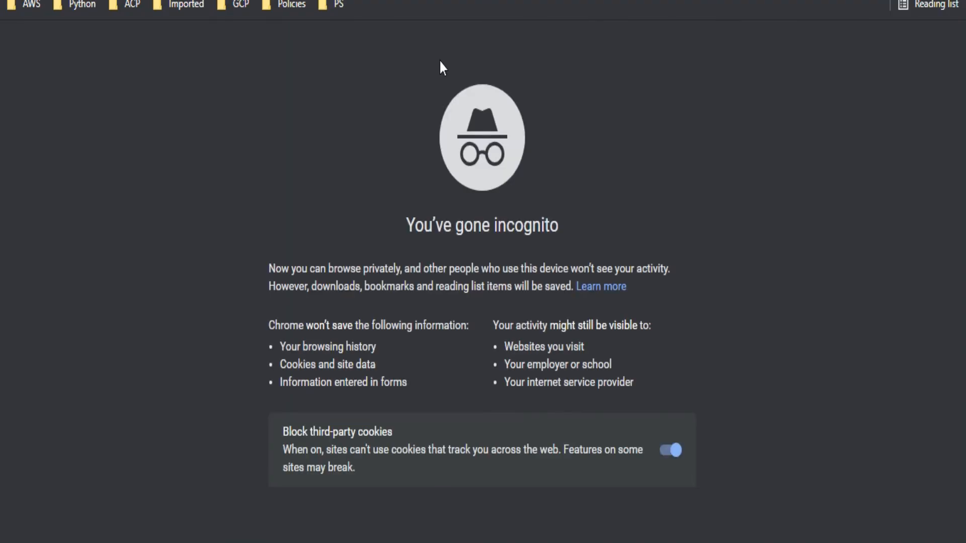
key("ctrl+v")
type("/inde")
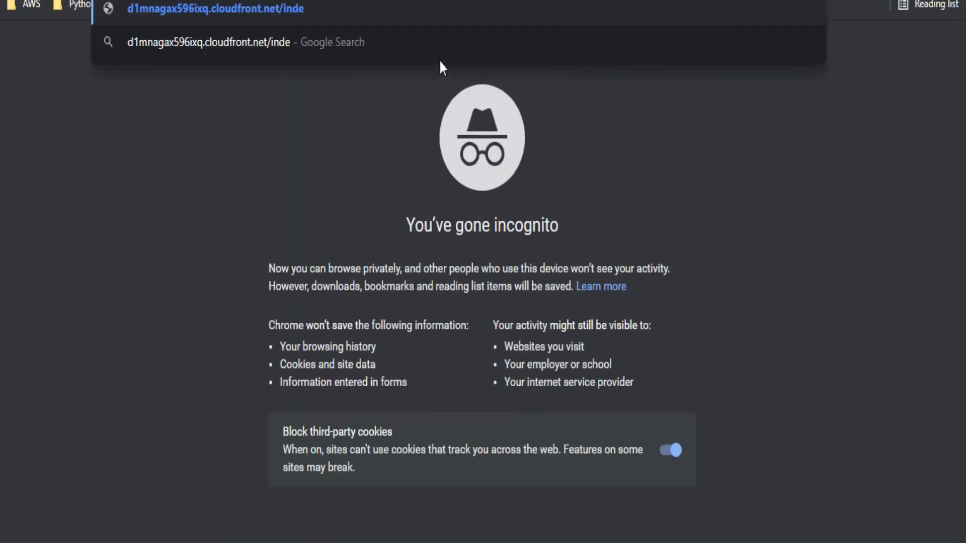
type("z")
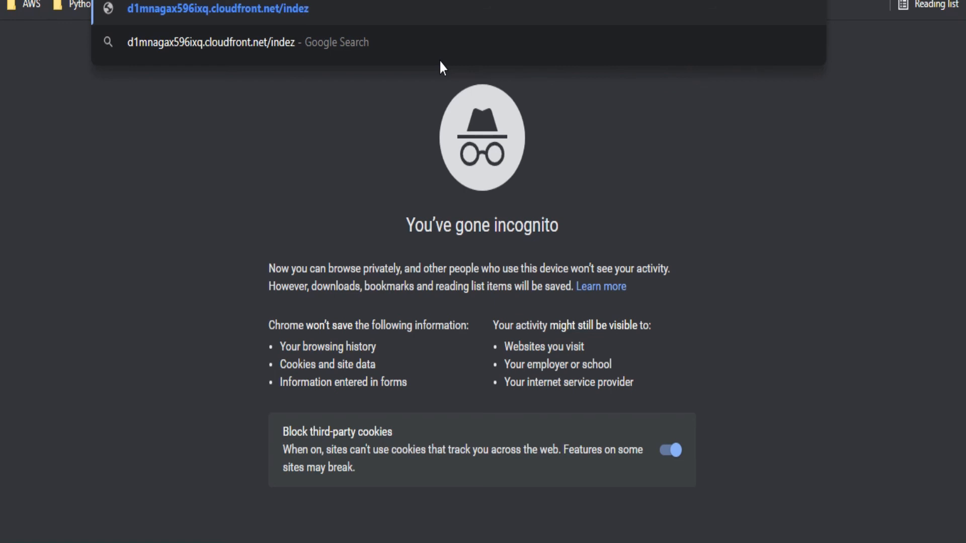
type(".html")
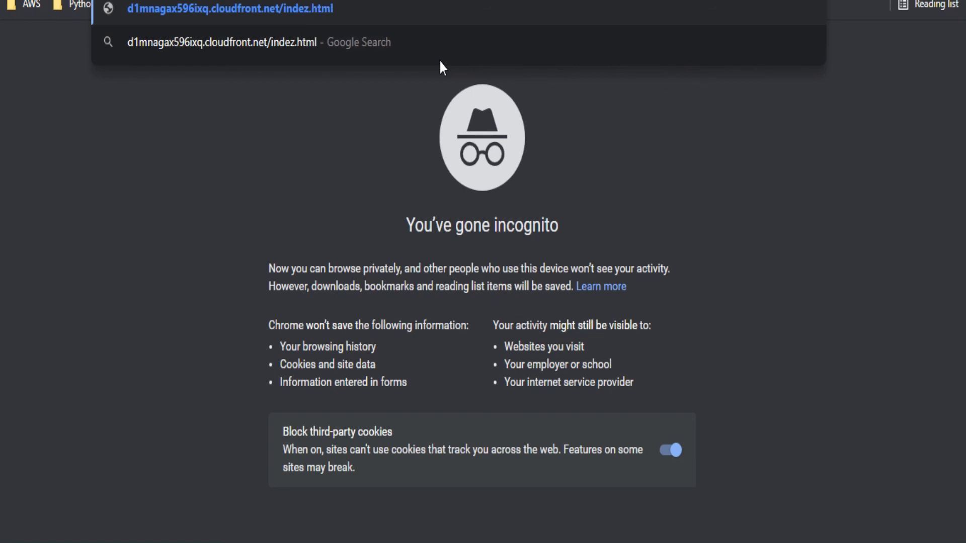
key("Left")
key("Left")
key("Left")
key("Left")
key("Left")
key("BackSpace")
type("x")
key("Return")
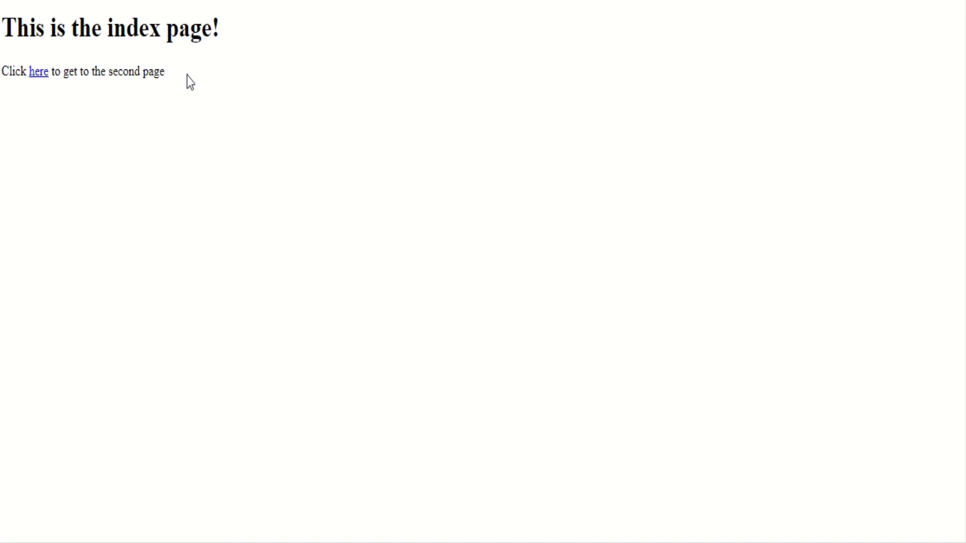
Test the website's link to the second page and go back to the index page.
left_click(44, 74)
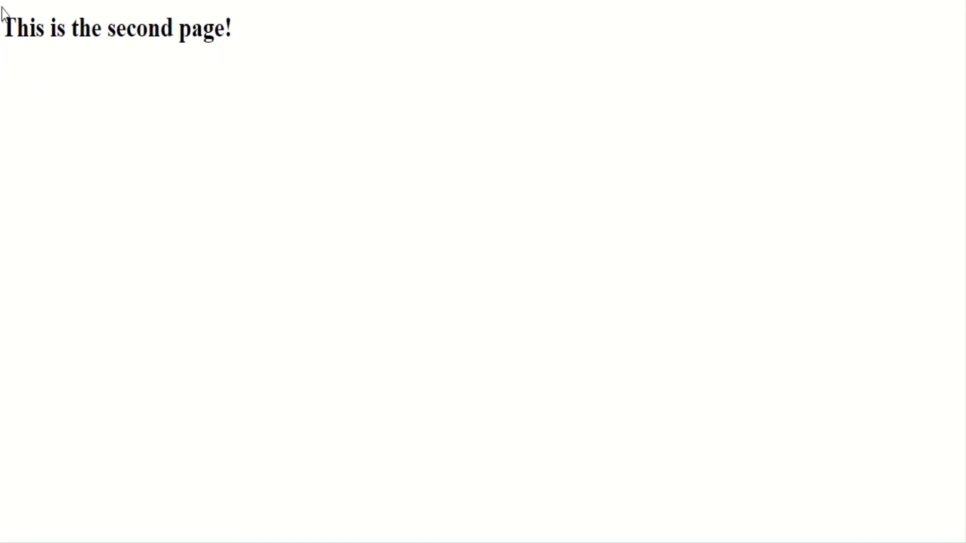
left_click(17, 0)
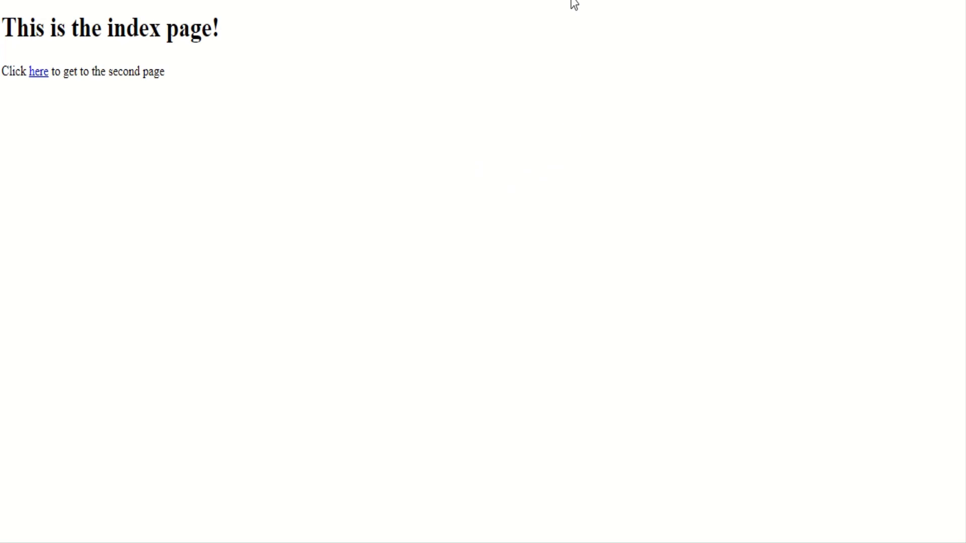
mouse_move(384, 0)
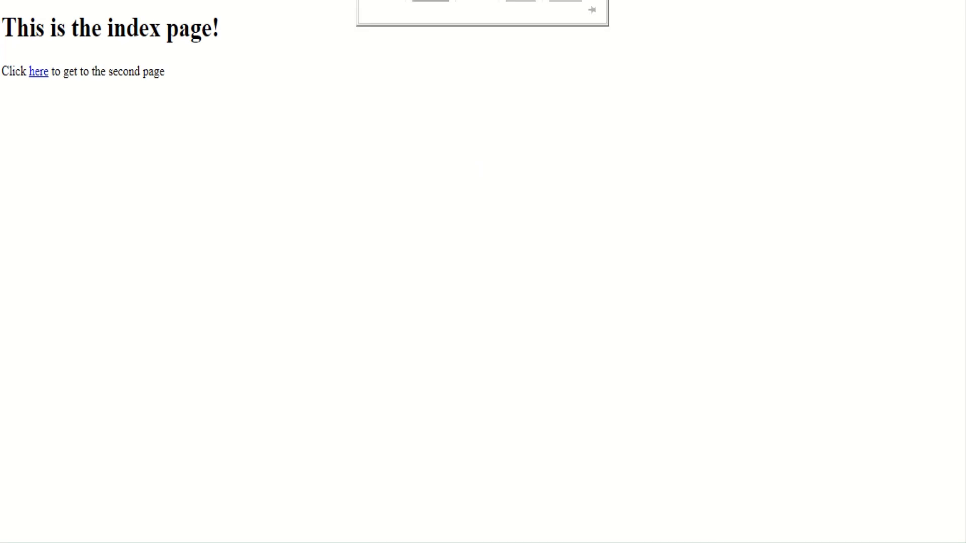